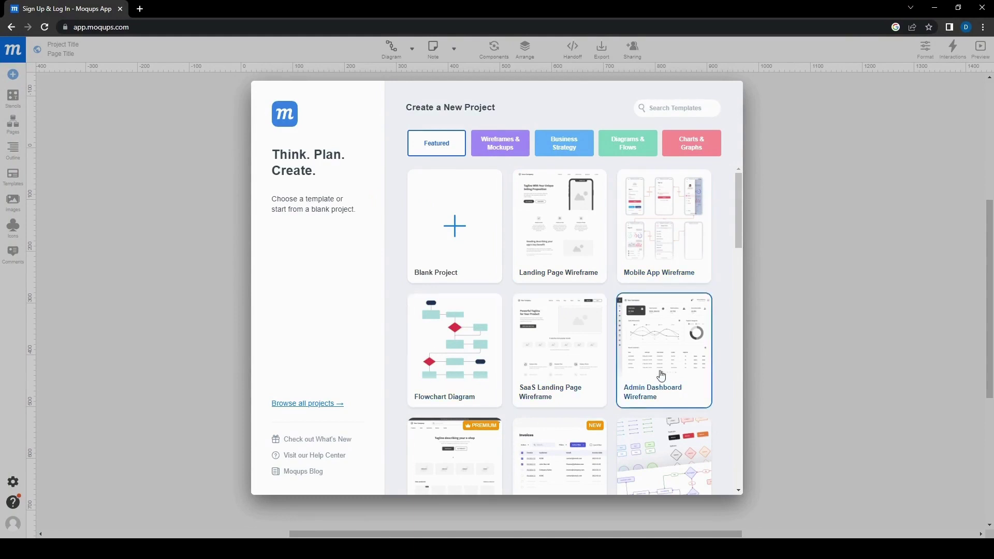
# Step: Scroll the Featured template grid and start a new project from the Blog Page Wireframe card
pyautogui.scroll(-2, 657, 337)
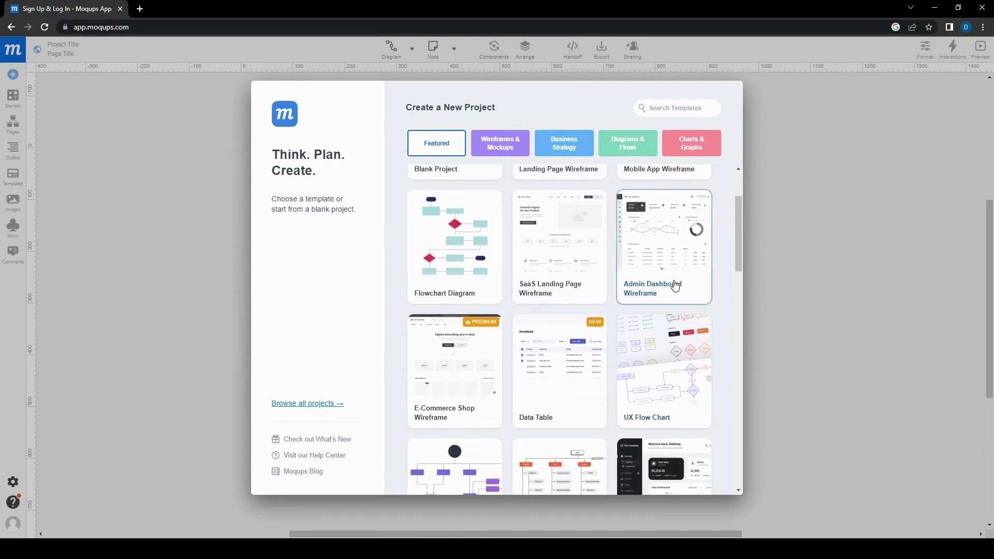
pyautogui.scroll(-2, 634, 352)
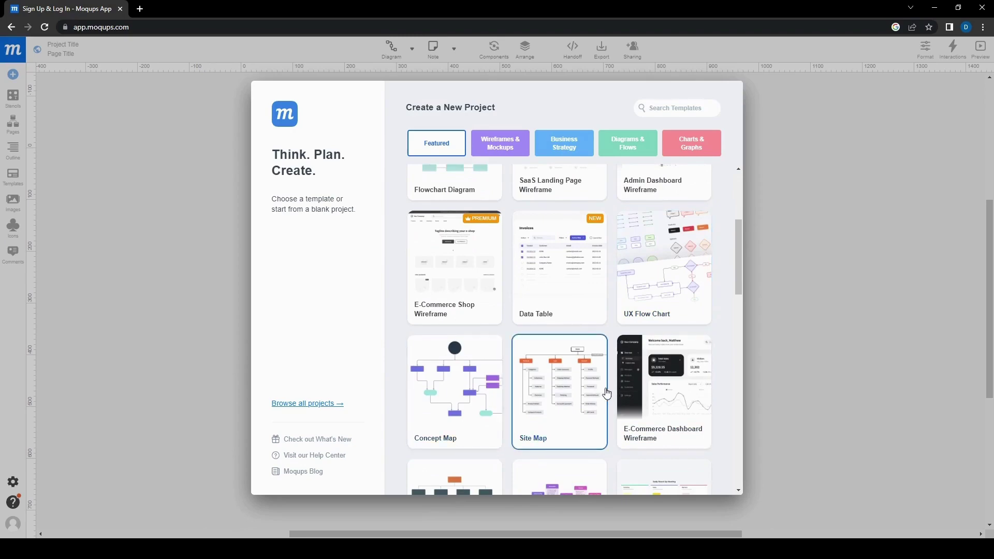
pyautogui.scroll(-7, 554, 406)
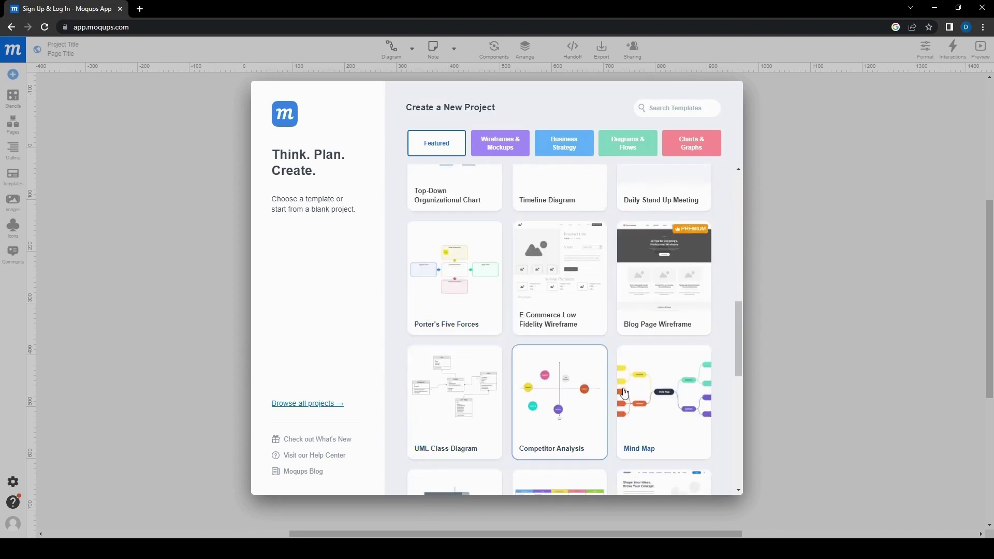
pyautogui.scroll(10, 673, 399)
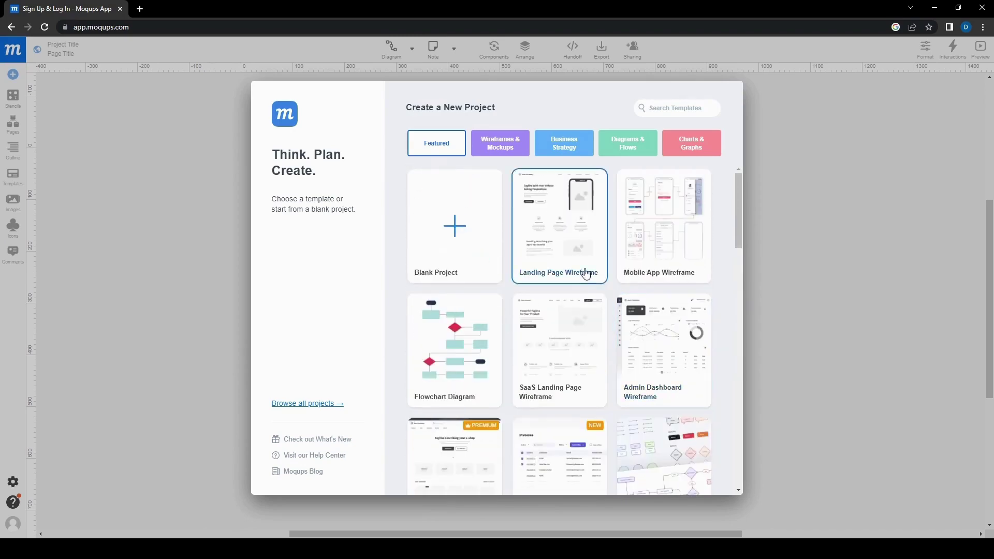
pyautogui.scroll(-3, 664, 278)
pyautogui.scroll(-3, 621, 357)
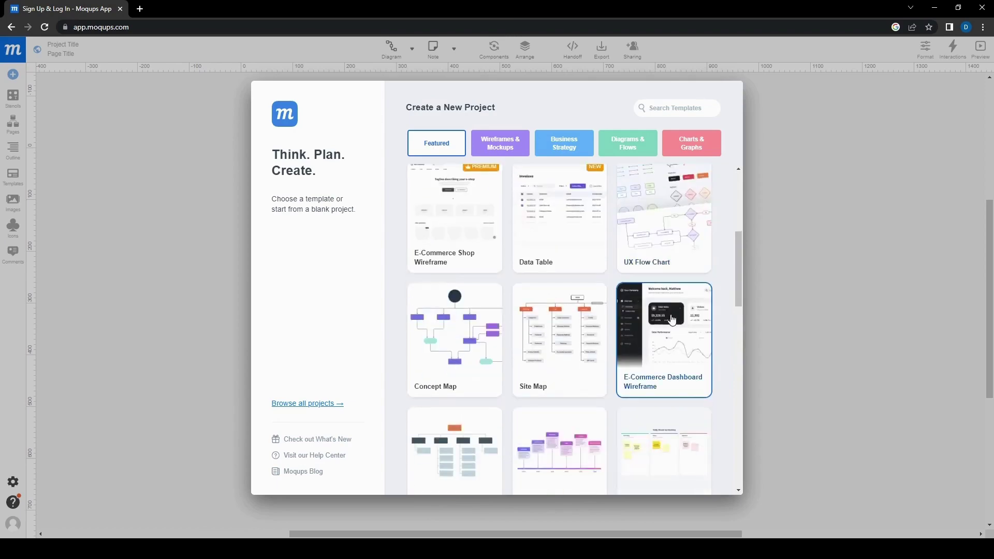
pyautogui.scroll(-4, 671, 348)
pyautogui.click(657, 389)
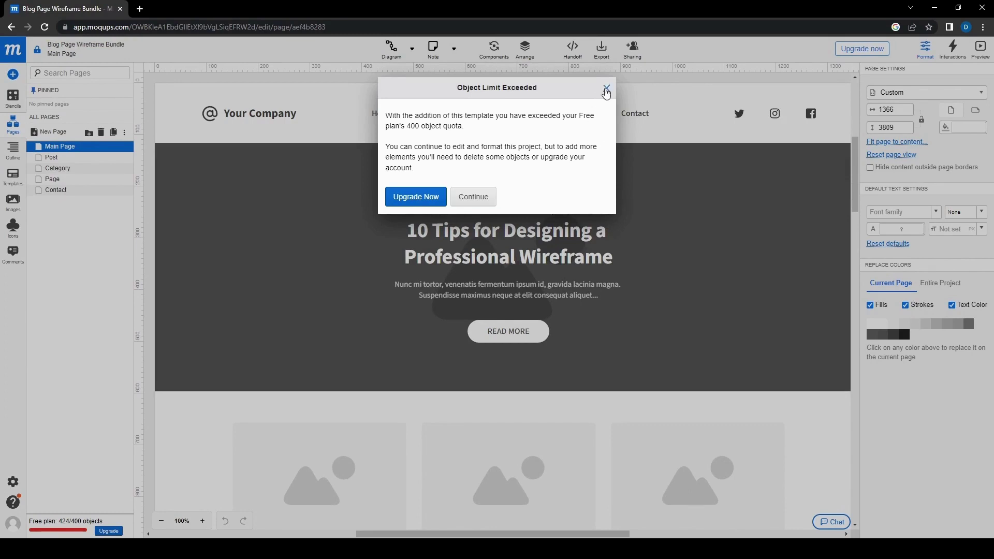
# Step: Close the Object Limit Exceeded notice about 424/400 objects
pyautogui.click(606, 89)
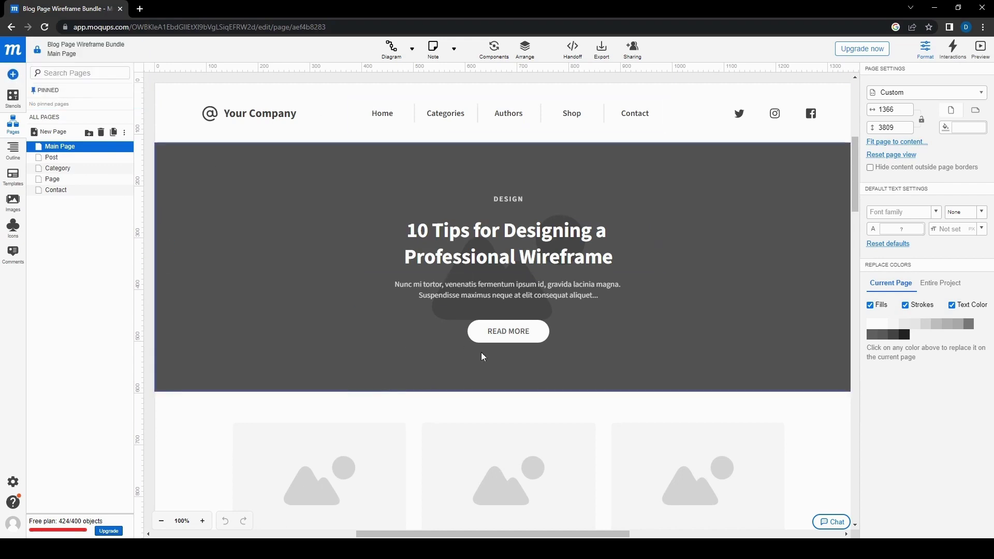
# Step: Show the stencil library and browse its shapes, navigation, flowchart, UML and Material Design sections
pyautogui.click(19, 104)
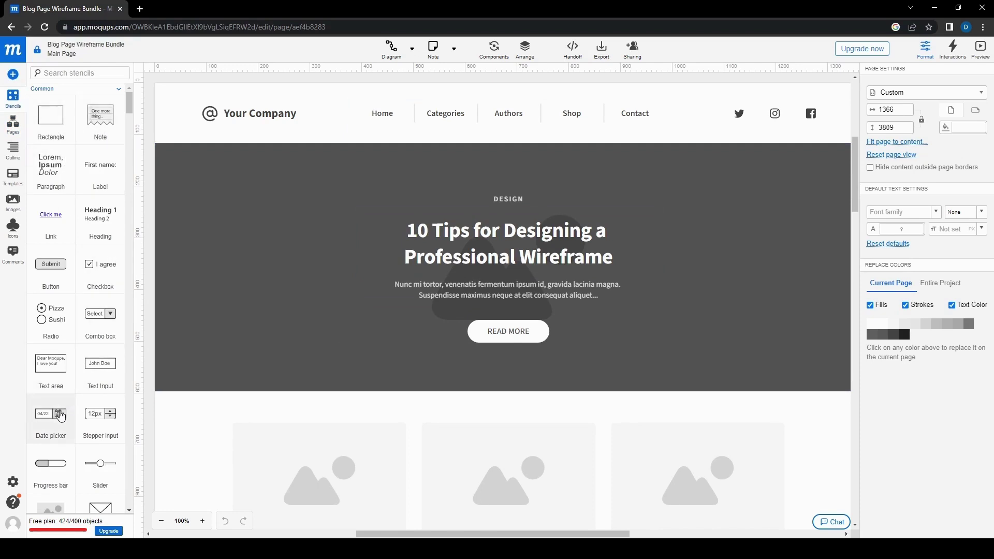
pyautogui.scroll(-5, 61, 416)
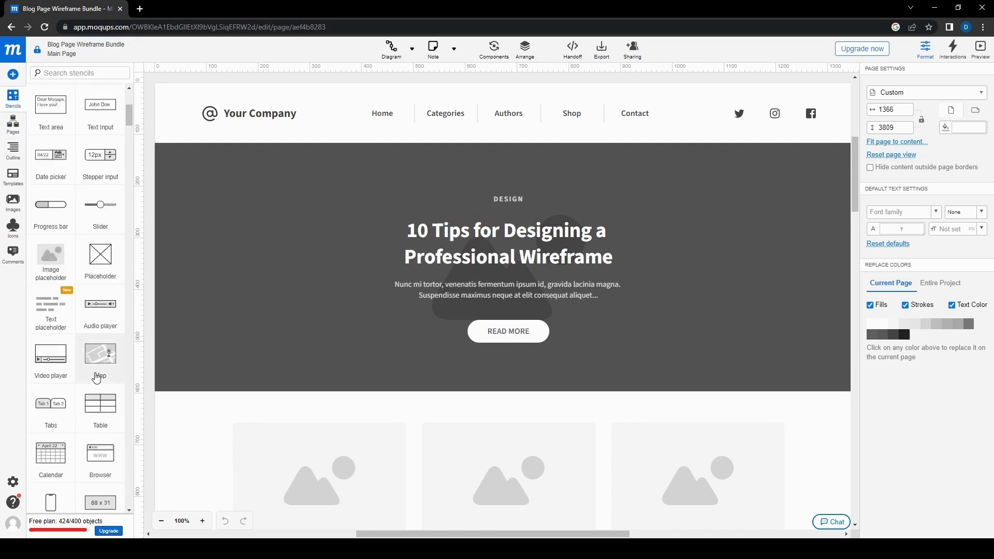
pyautogui.scroll(-10, 98, 377)
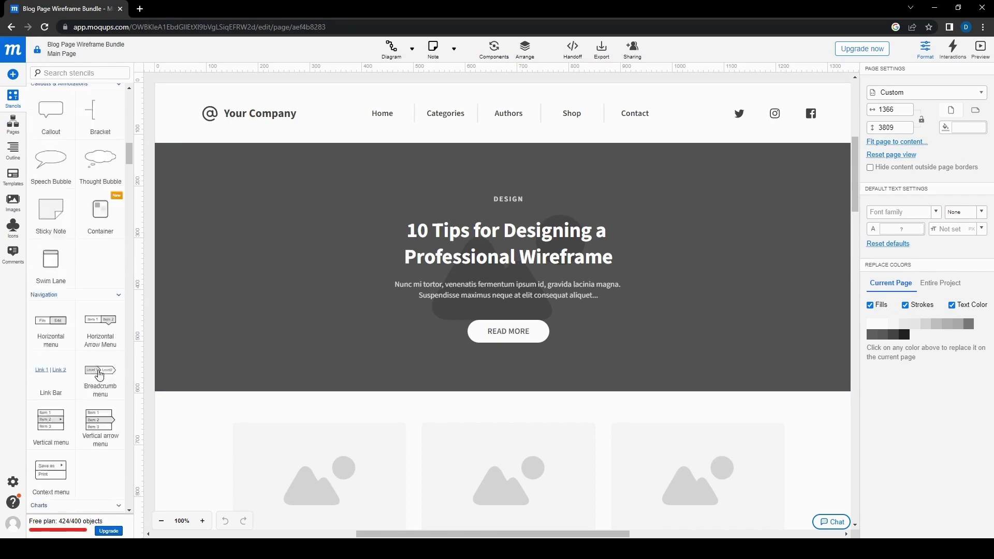
pyautogui.scroll(10, 99, 375)
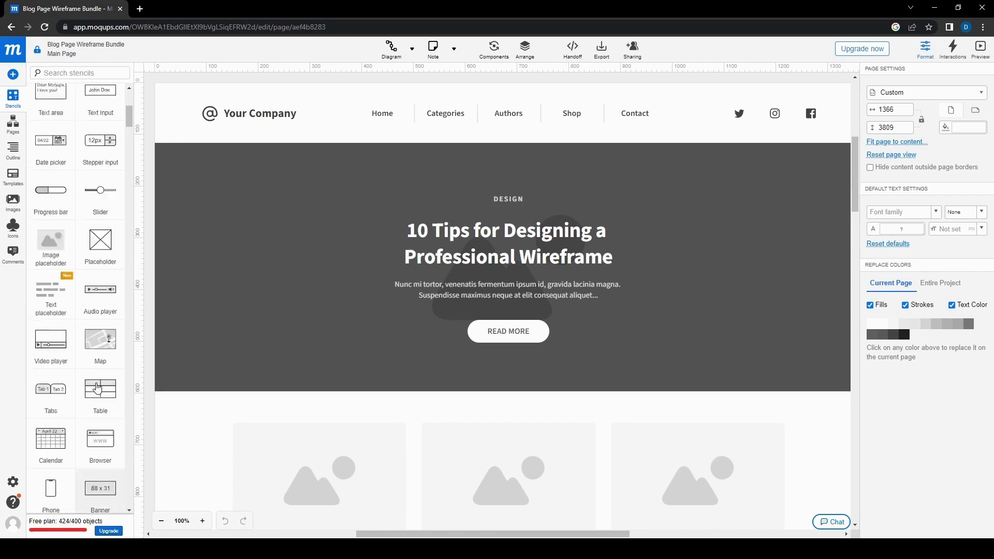
pyautogui.scroll(3, 97, 387)
pyautogui.scroll(-2, 88, 391)
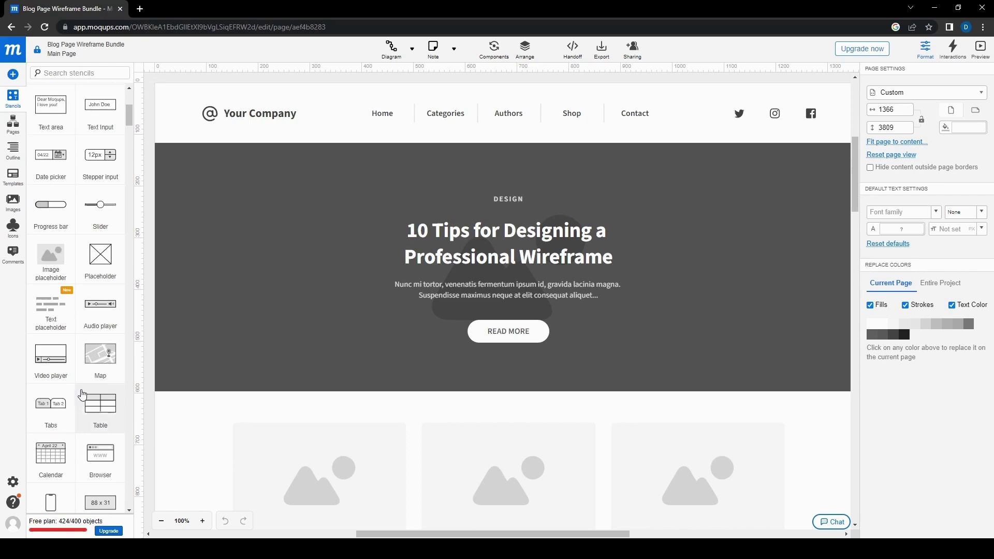
pyautogui.scroll(-5, 80, 394)
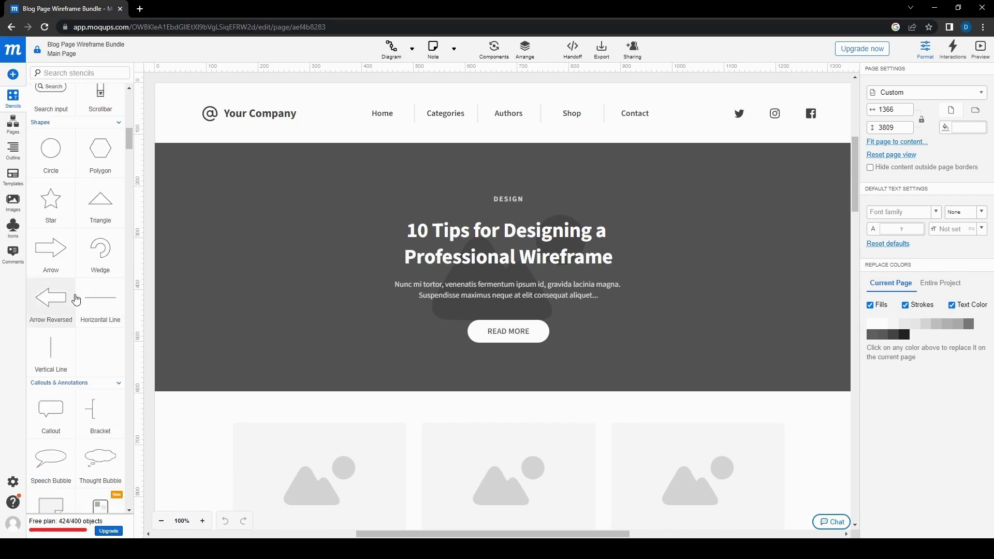
pyautogui.scroll(-6, 78, 363)
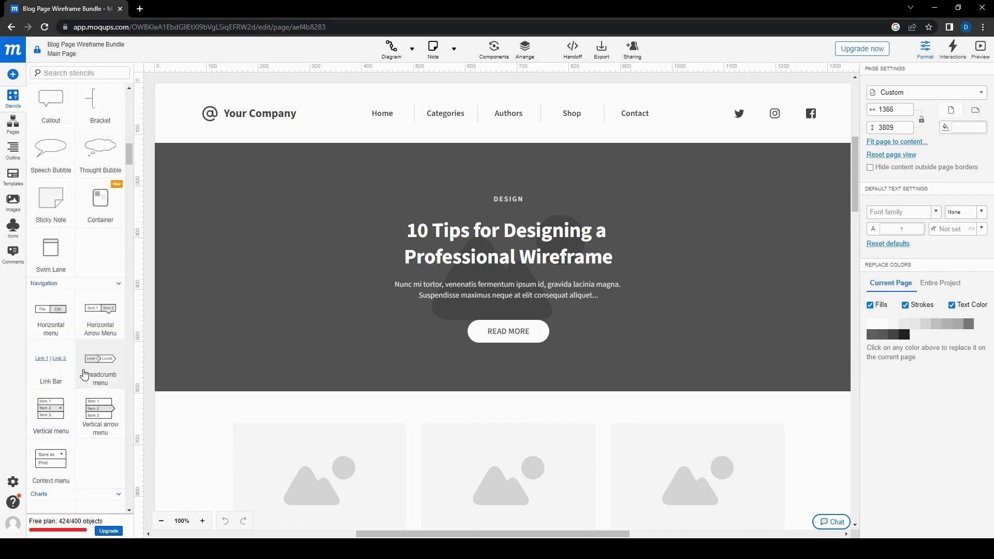
pyautogui.scroll(-10, 85, 373)
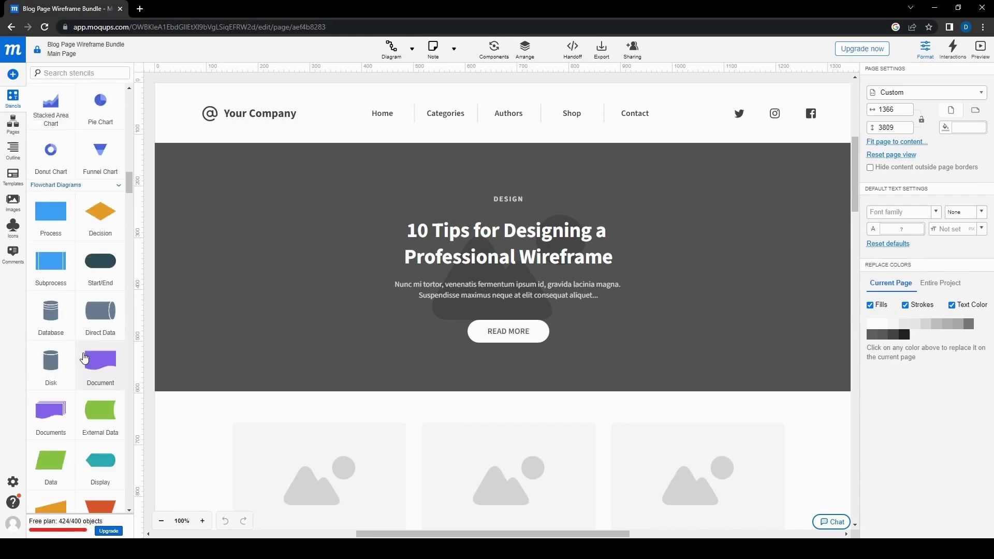
pyautogui.scroll(-8, 84, 357)
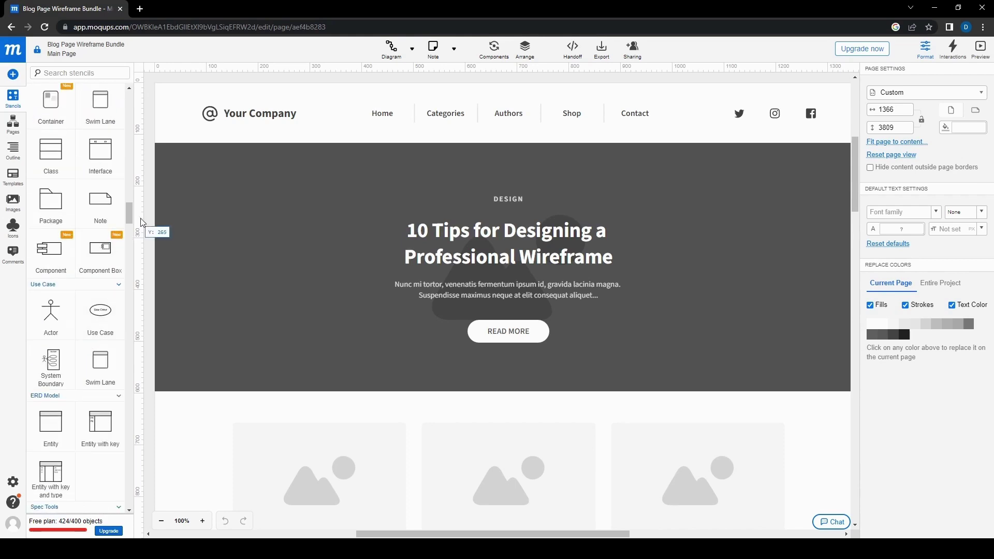
pyautogui.moveTo(133, 221); pyautogui.dragTo(234, 321)
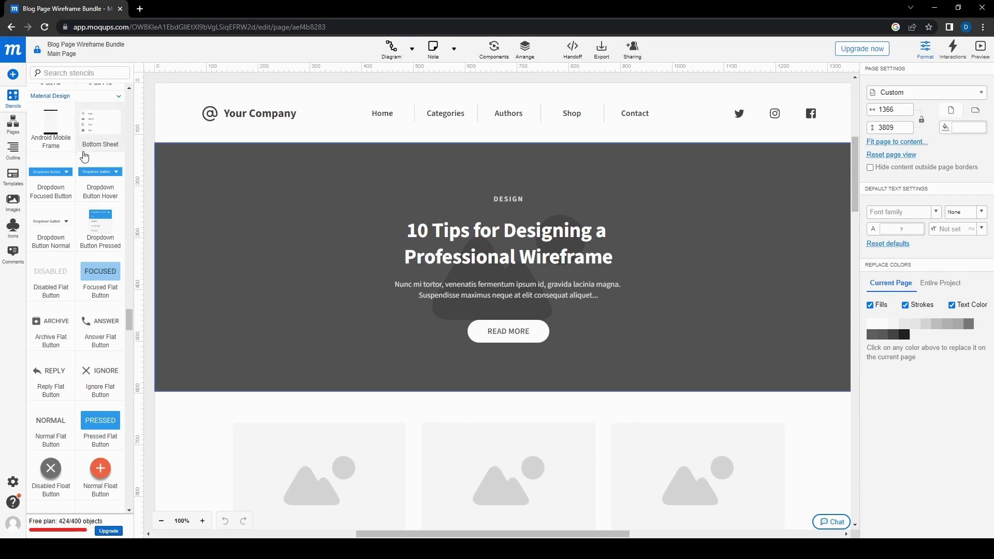
# Step: Return to the page list and look through the Post, Category and Page pages
pyautogui.click(13, 124)
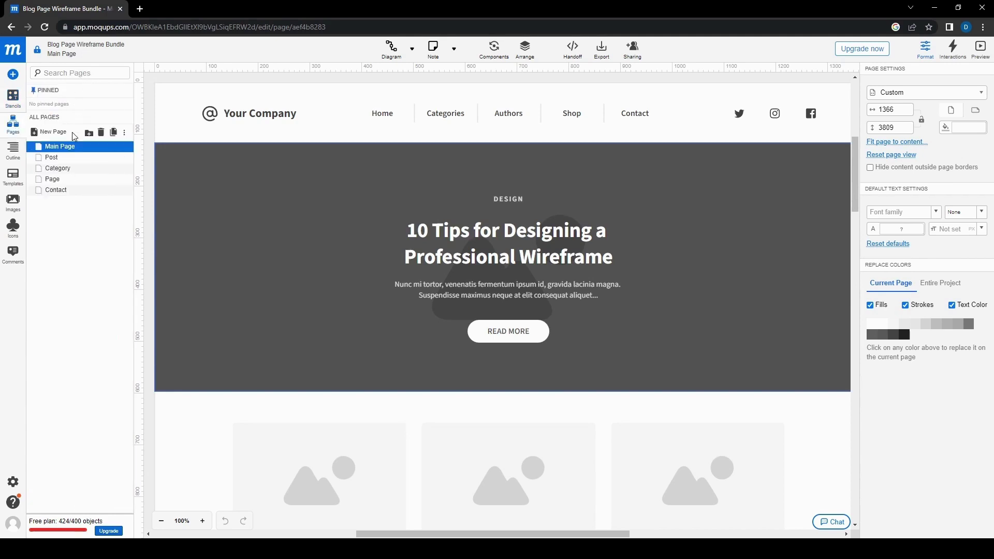
pyautogui.click(87, 159)
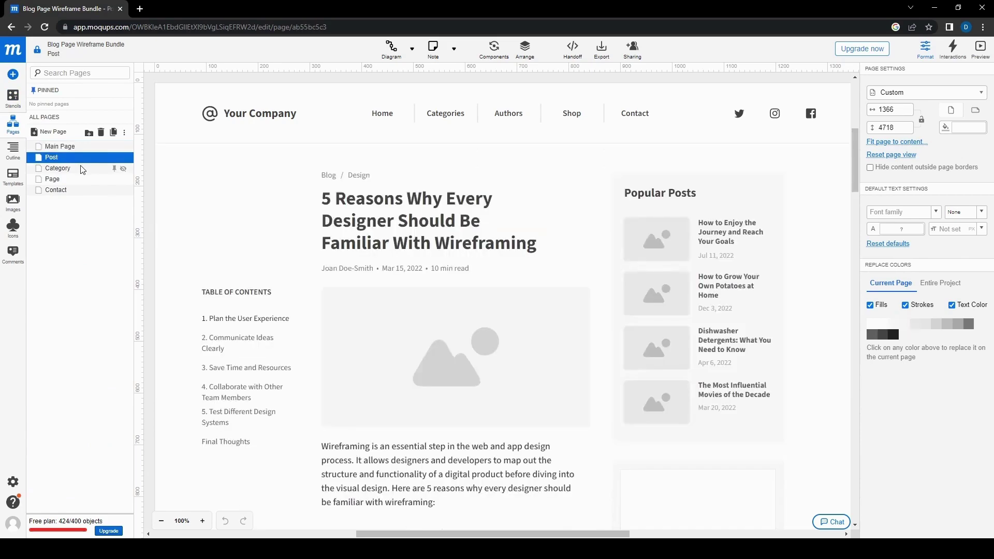
pyautogui.click(76, 169)
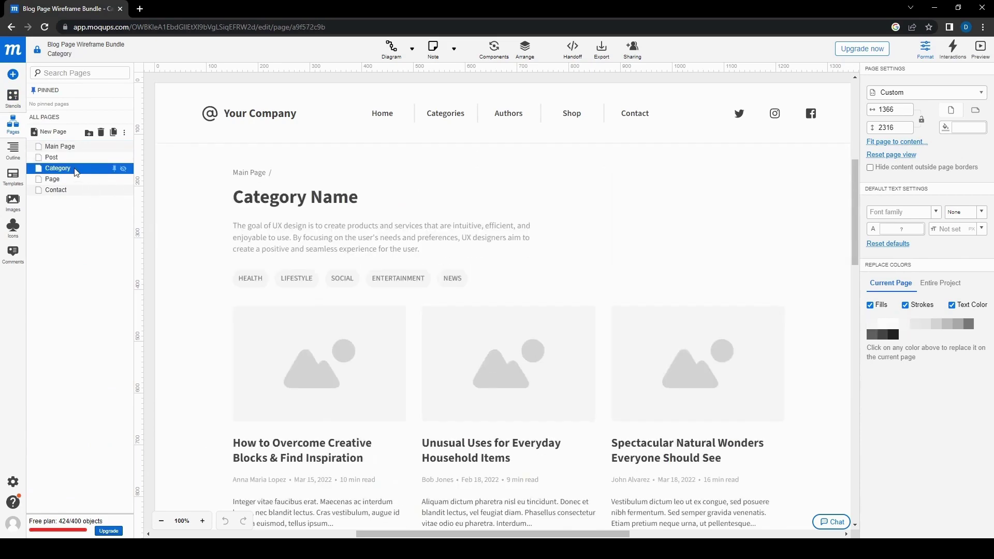
pyautogui.click(82, 181)
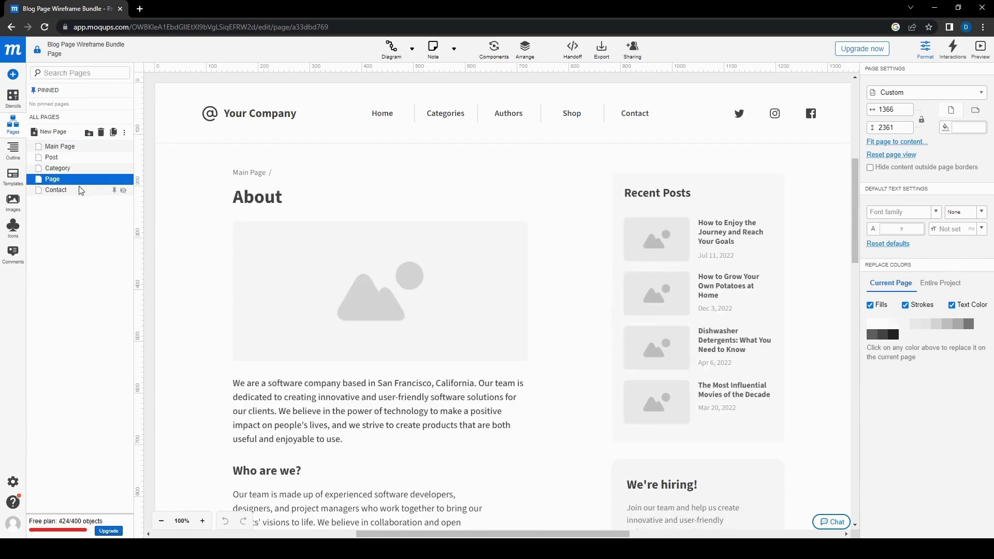
# Step: Open the Contact page and scroll through its inquiry cards and message form
pyautogui.click(79, 192)
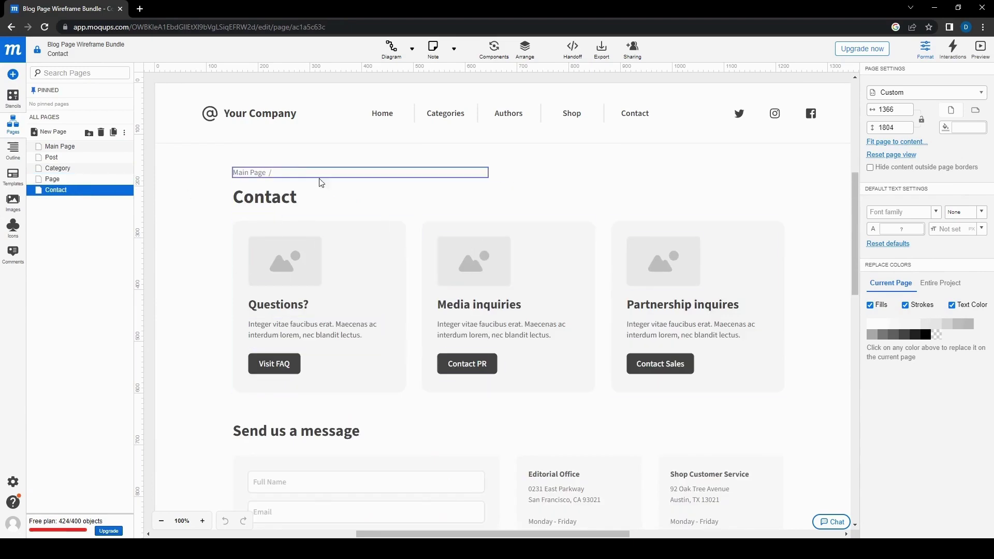
pyautogui.scroll(-12, 516, 438)
pyautogui.scroll(11, 498, 376)
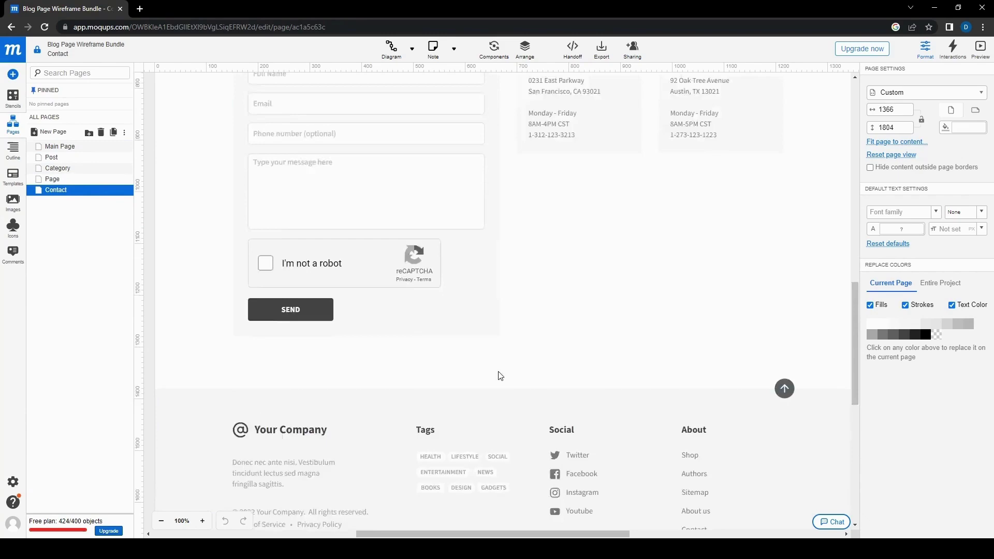
pyautogui.scroll(6, 479, 328)
pyautogui.scroll(-8, 562, 350)
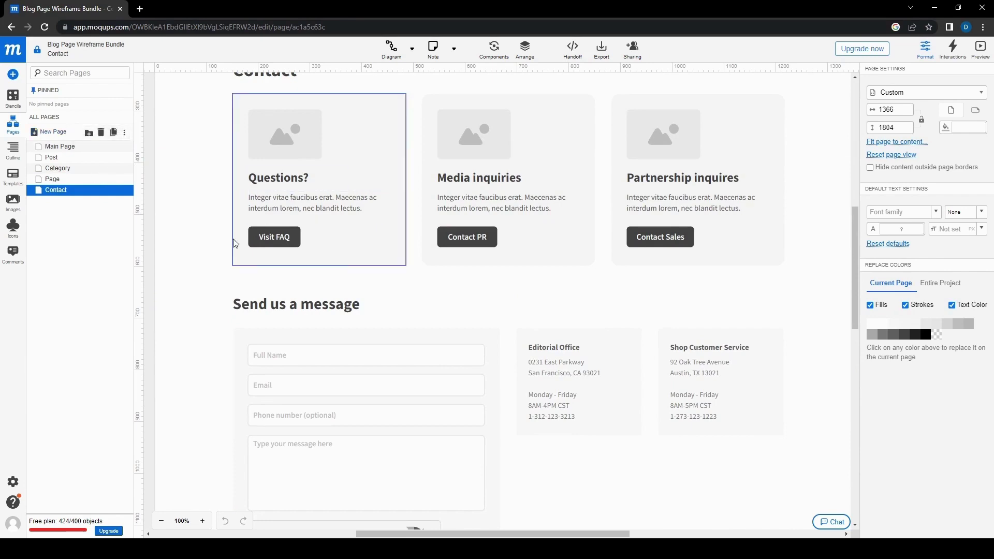
pyautogui.scroll(3, 234, 243)
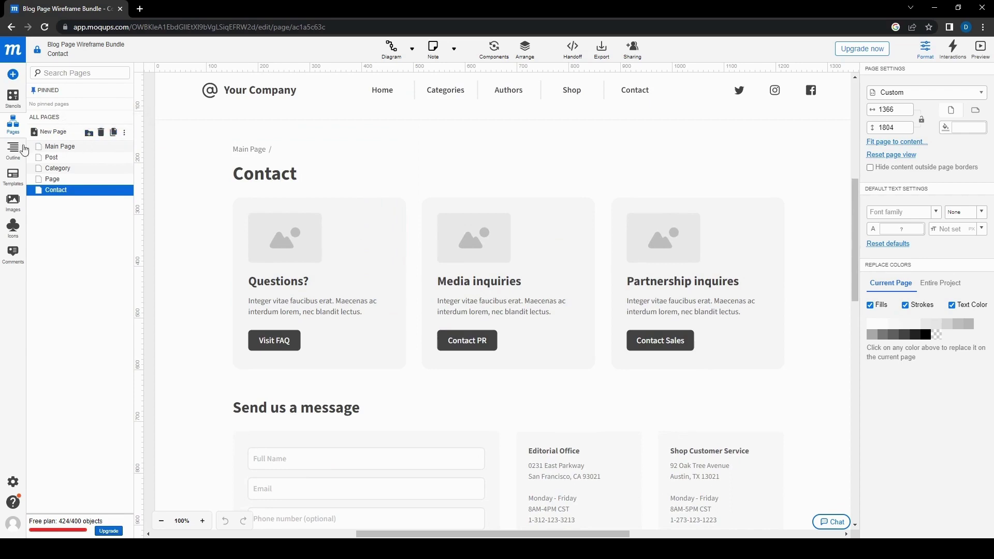
# Step: Select the Youtube Icon 1 layer in Outline to reach Main Page, then show Templates
pyautogui.click(14, 152)
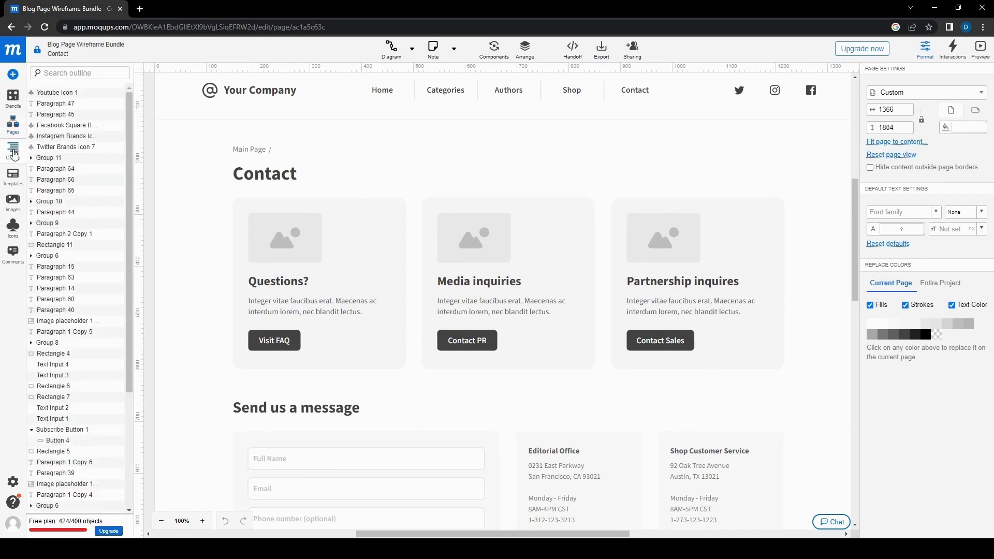
pyautogui.click(73, 94)
pyautogui.scroll(-15, 62, 217)
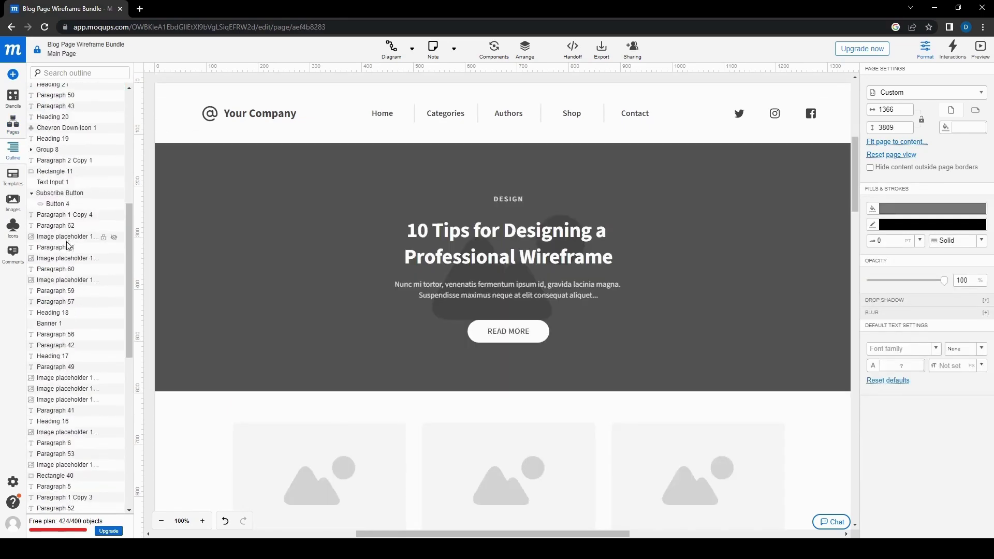
pyautogui.scroll(-13, 224, 266)
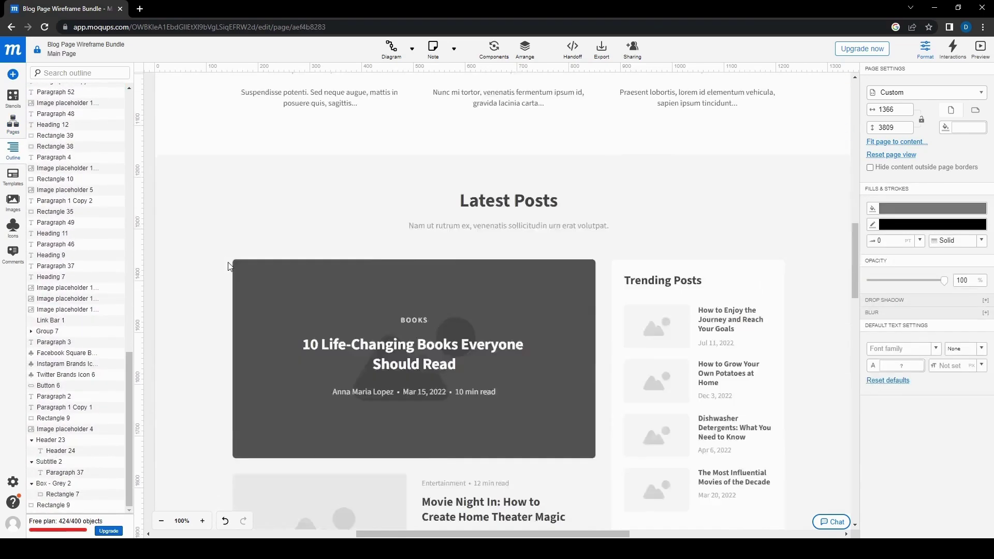
pyautogui.scroll(10, 203, 267)
pyautogui.scroll(10, 203, 268)
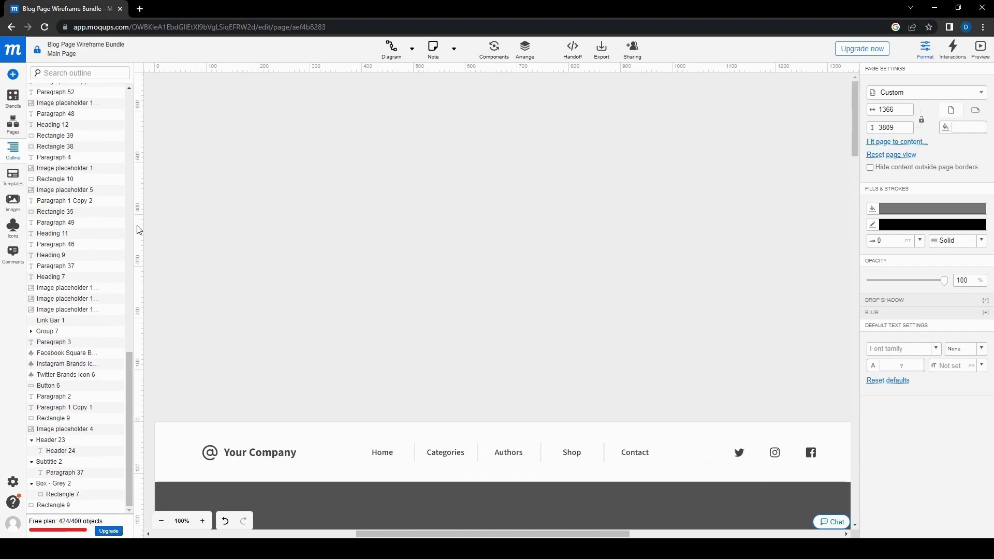
pyautogui.click(14, 179)
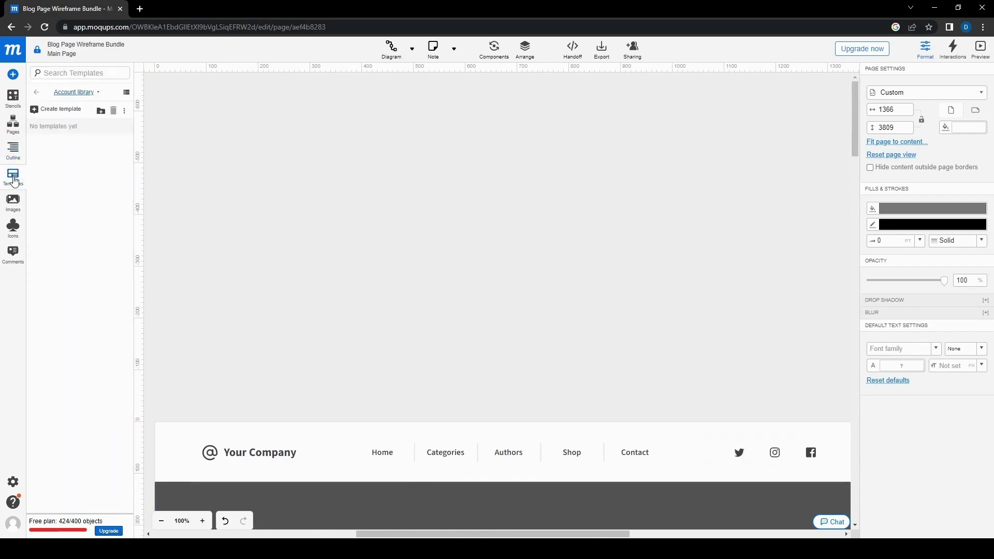
# Step: Cancel the Save as template dialog and show the empty Images library
pyautogui.click(58, 110)
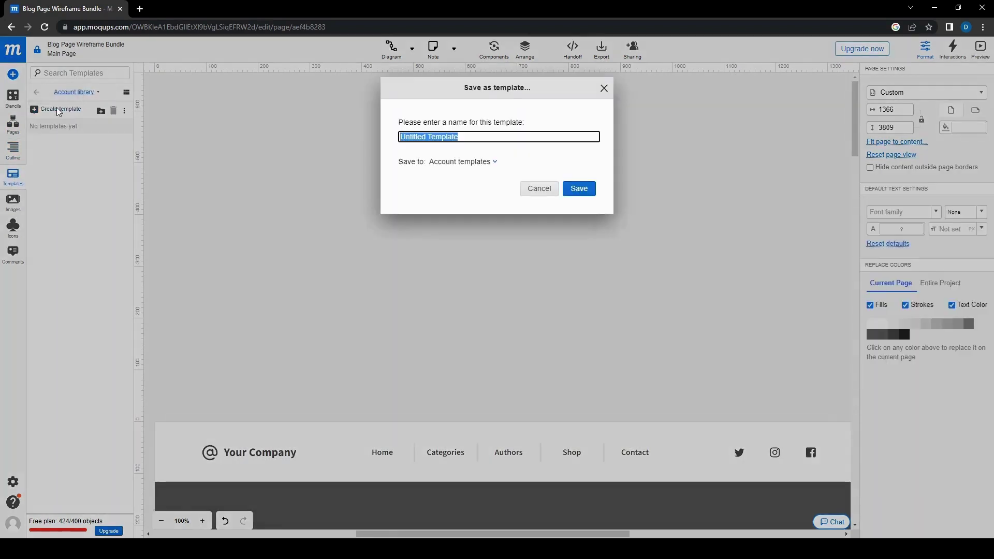
pyautogui.click(589, 194)
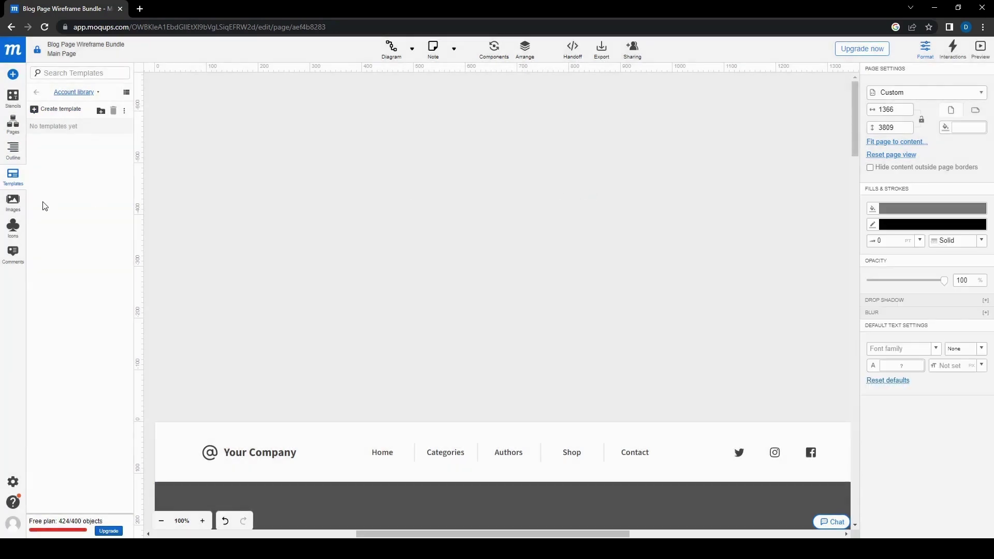
pyautogui.click(15, 201)
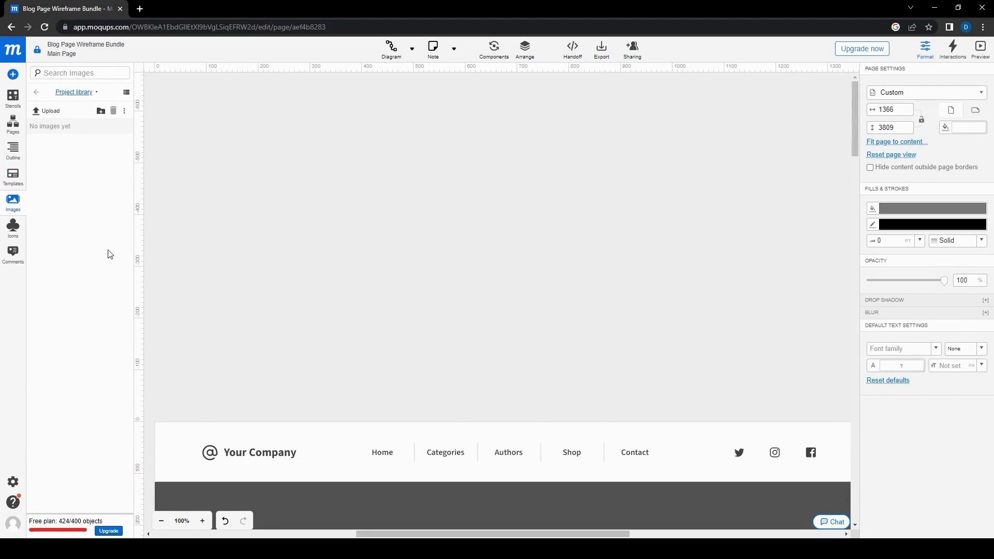
# Step: Scroll the Main Page canvas to the '10 Tips for Designing a Professional Wireframe' hero
pyautogui.scroll(-7, 437, 206)
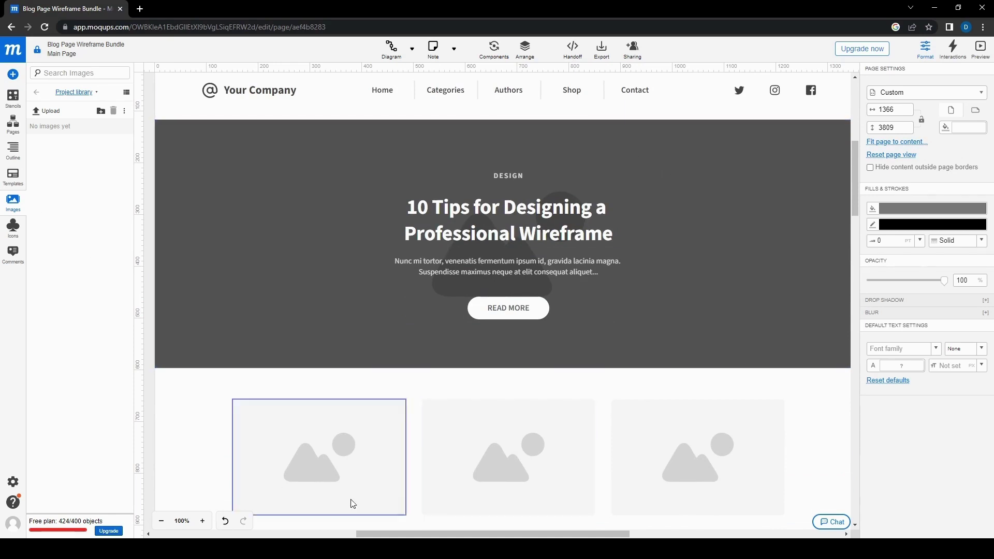
# Step: Browse the Material Icons grid and library list unchanged, then show the empty Comments panel
pyautogui.click(12, 228)
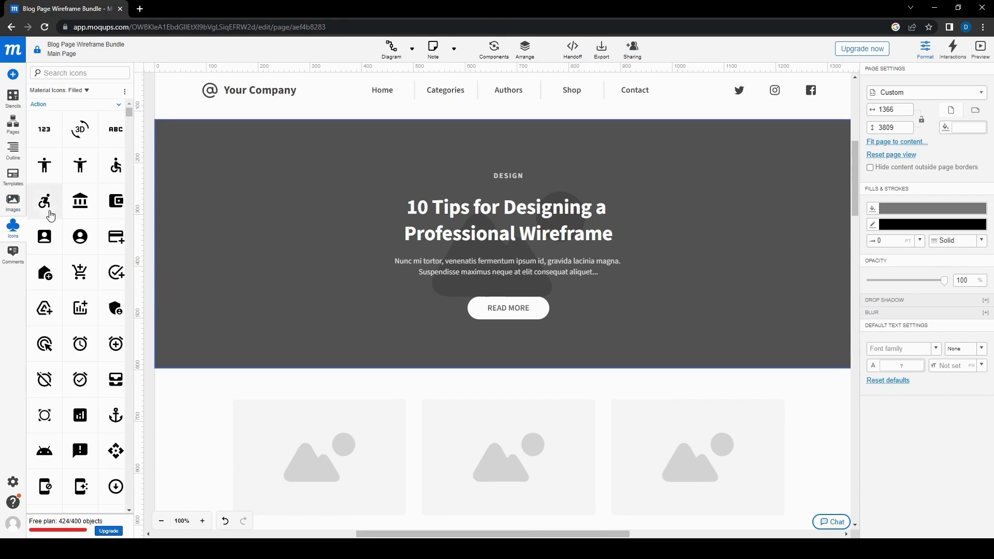
pyautogui.scroll(-1, 80, 224)
pyautogui.scroll(-10, 81, 224)
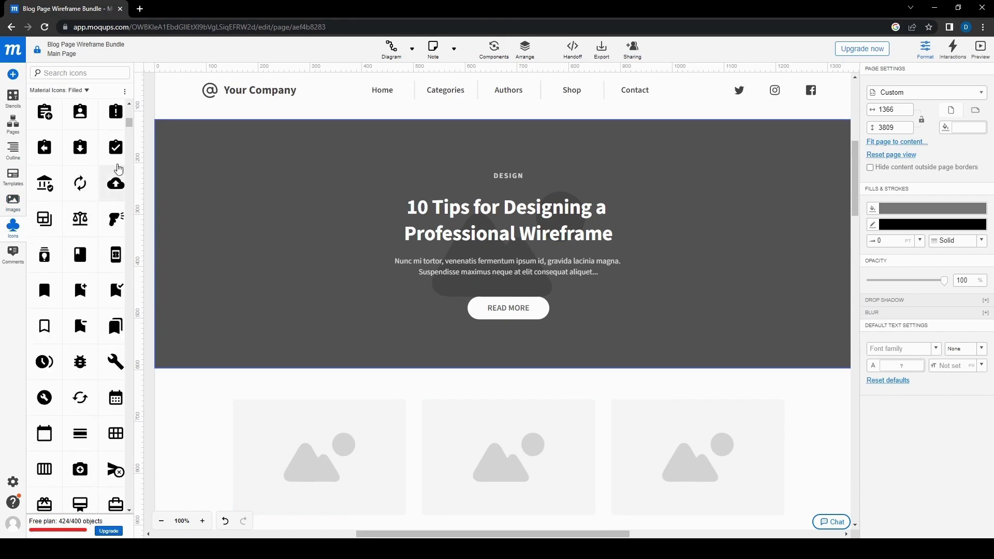
pyautogui.moveTo(132, 143); pyautogui.dragTo(133, 468)
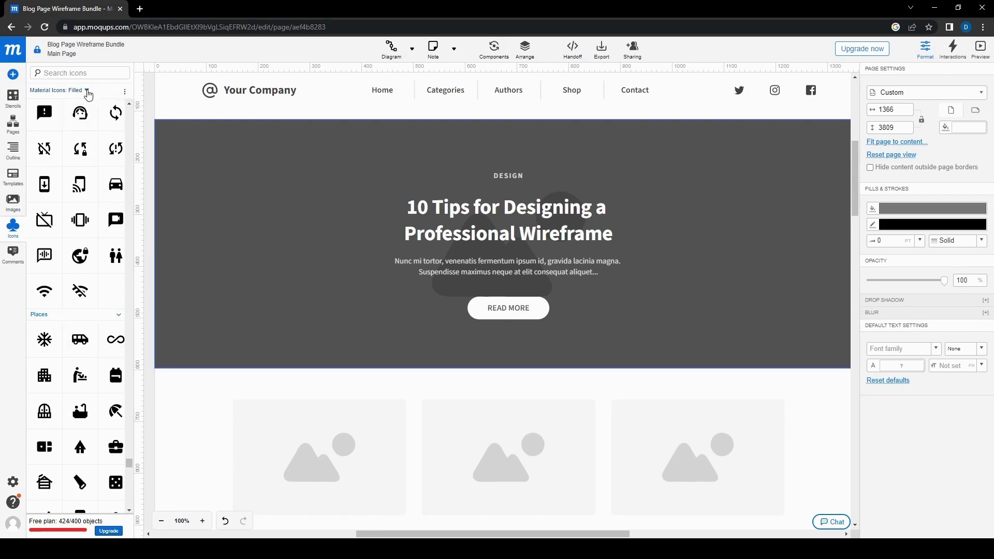
pyautogui.click(87, 91)
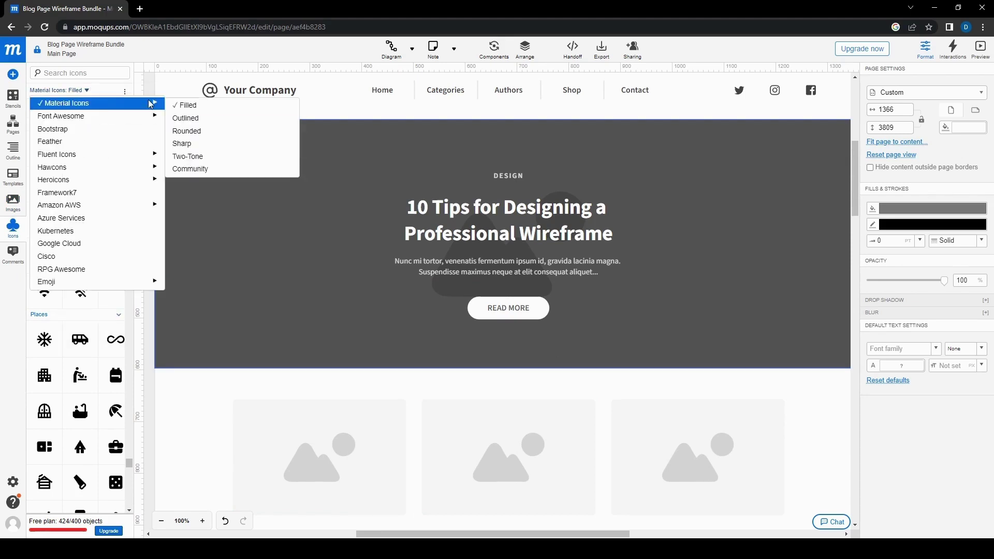
pyautogui.moveTo(146, 109)
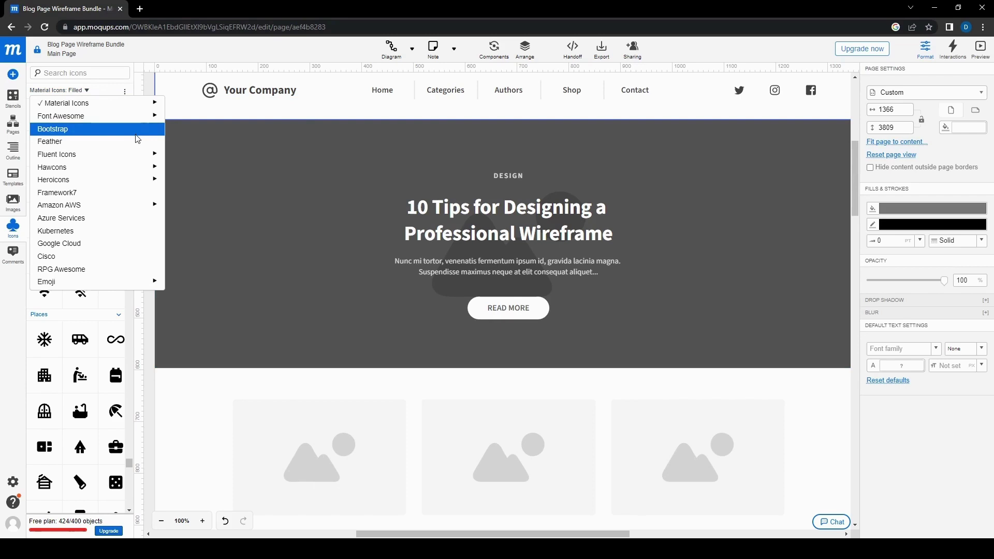
pyautogui.moveTo(114, 284)
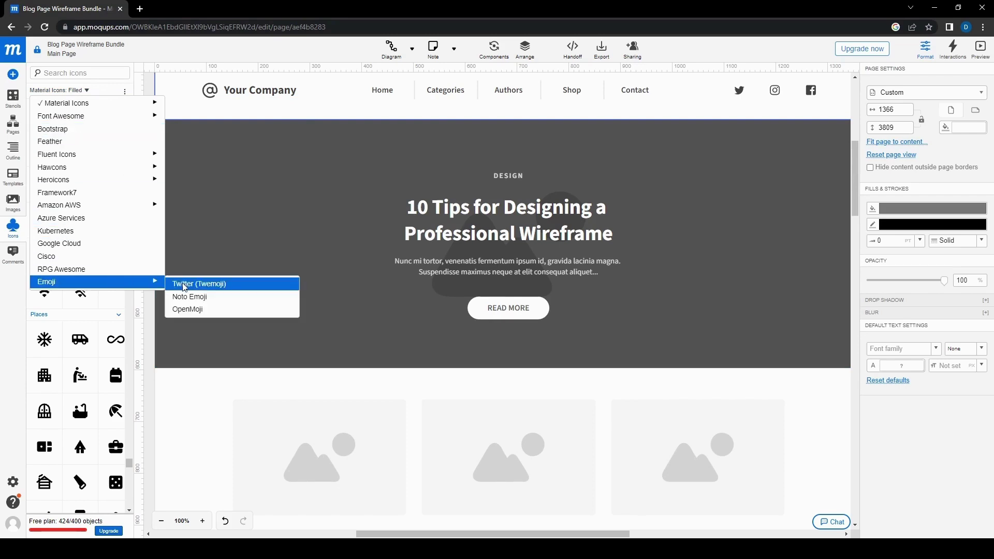
pyautogui.click(2, 365)
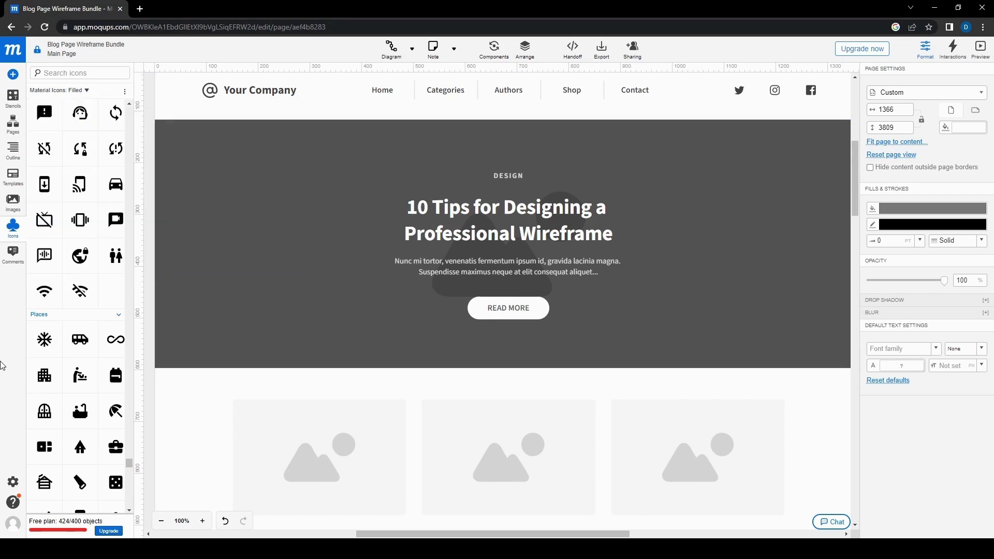
pyautogui.click(13, 256)
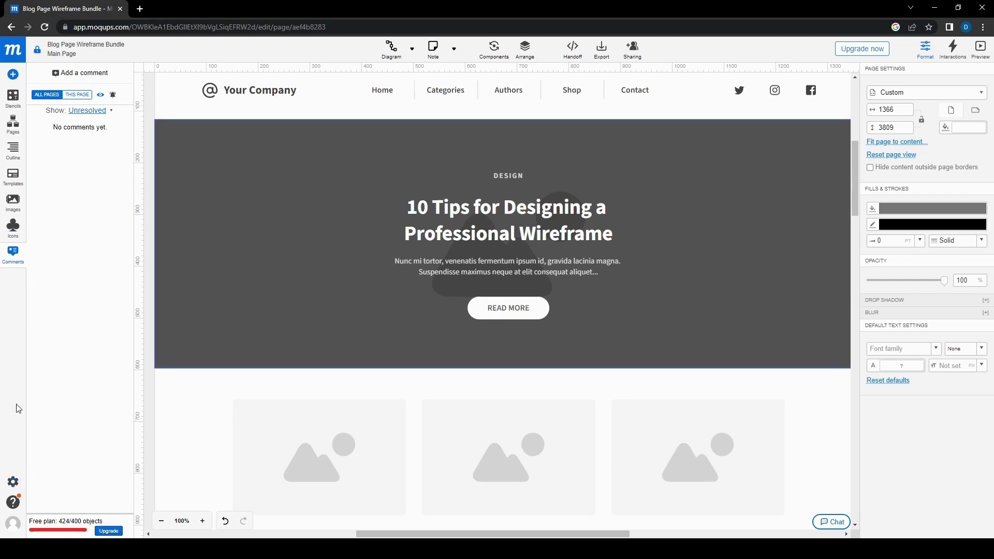
# Step: Open Settings > Advanced settings… and close the dialog without changes
pyautogui.click(13, 482)
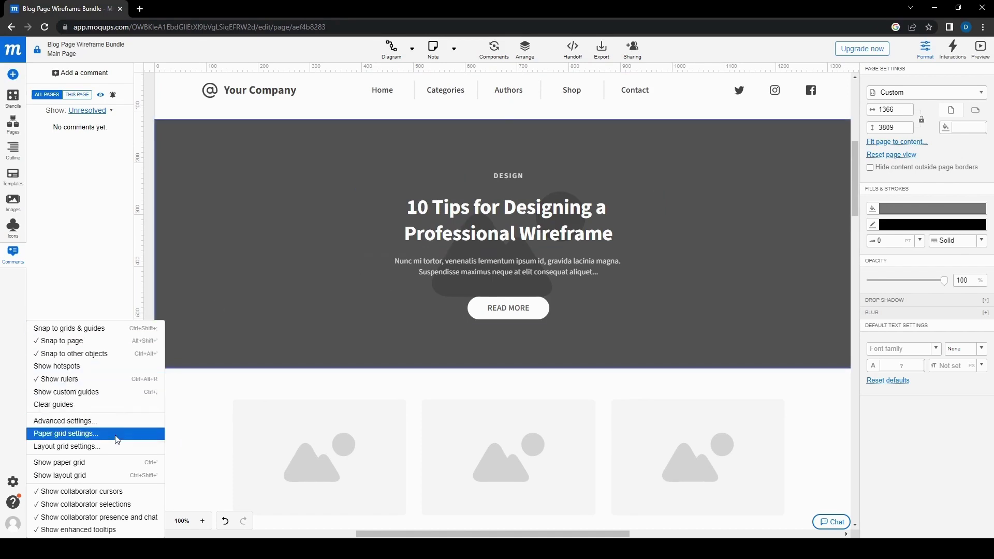
pyautogui.click(103, 423)
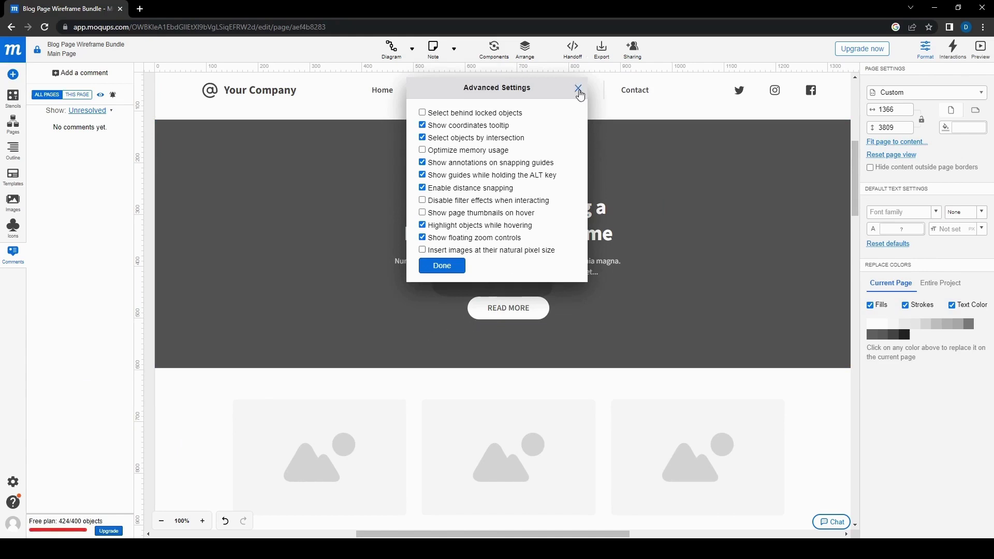
pyautogui.click(578, 89)
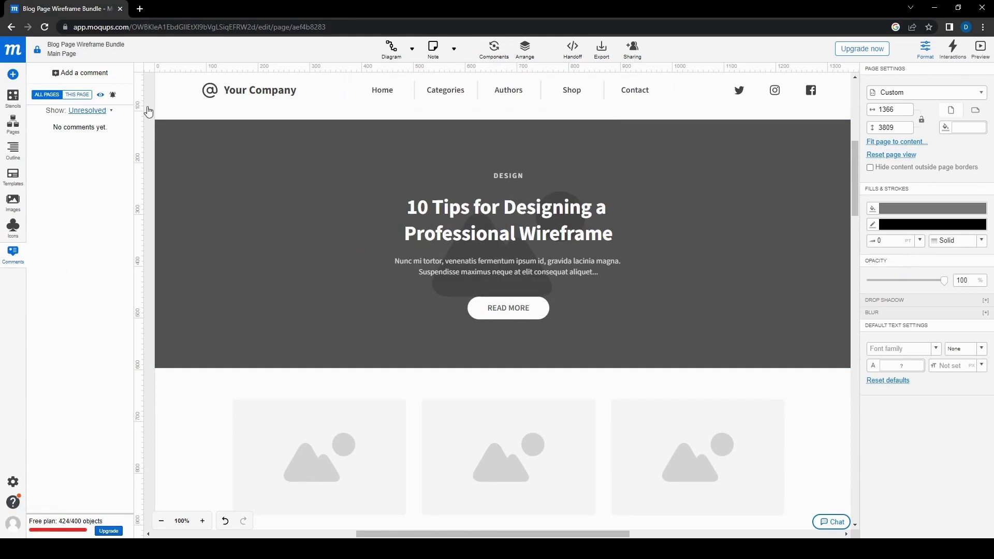
# Step: Hide the left side panel and resize the page to the Web Common preset
pyautogui.click(13, 104)
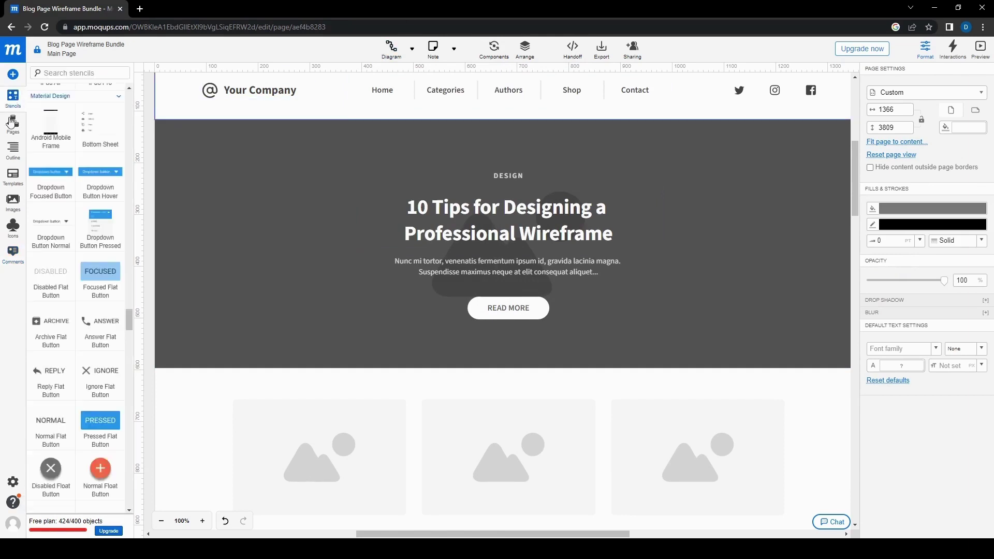
pyautogui.click(14, 124)
pyautogui.click(14, 126)
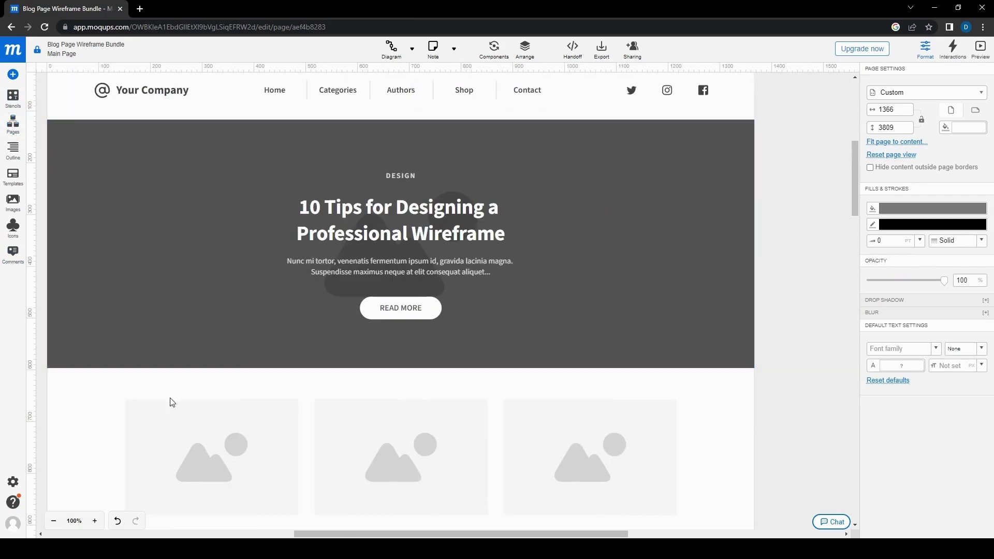
pyautogui.click(928, 54)
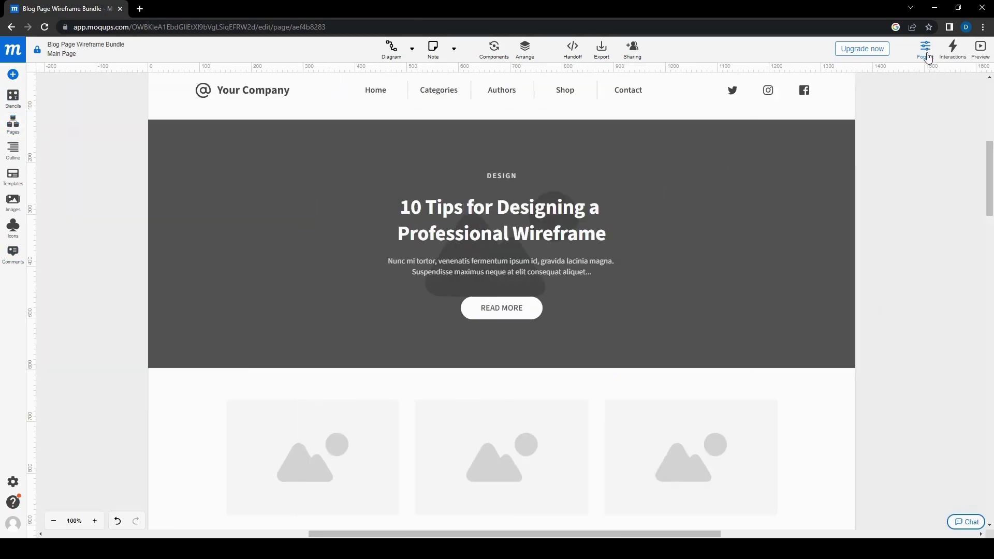
pyautogui.click(927, 51)
pyautogui.click(946, 97)
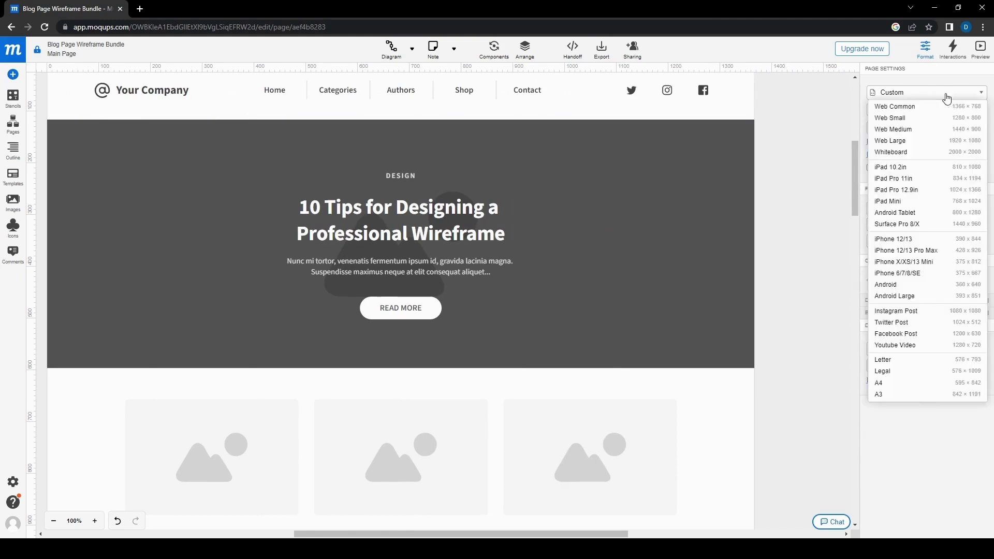
pyautogui.click(947, 106)
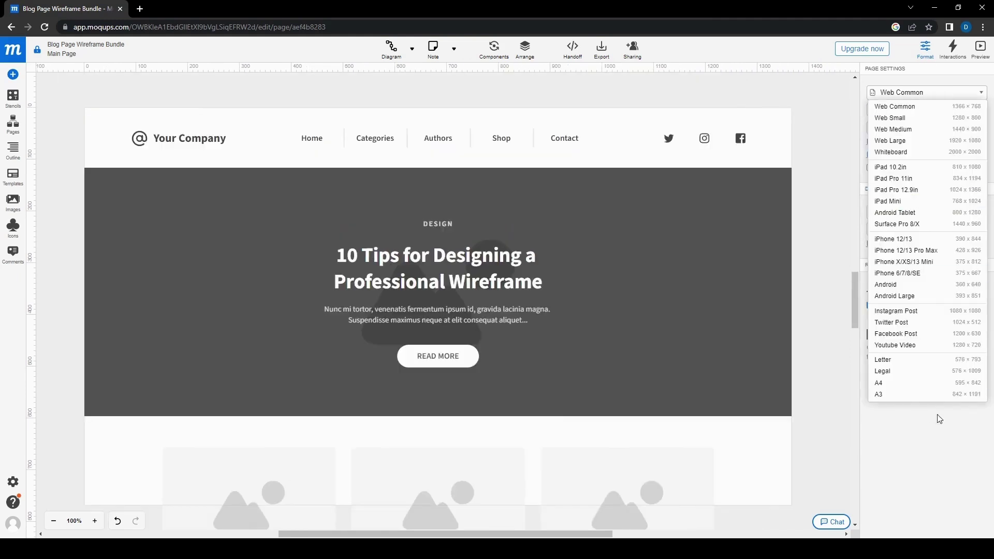
# Step: Show the Interactions settings and turn off Show hotspots
pyautogui.click(927, 54)
pyautogui.click(927, 56)
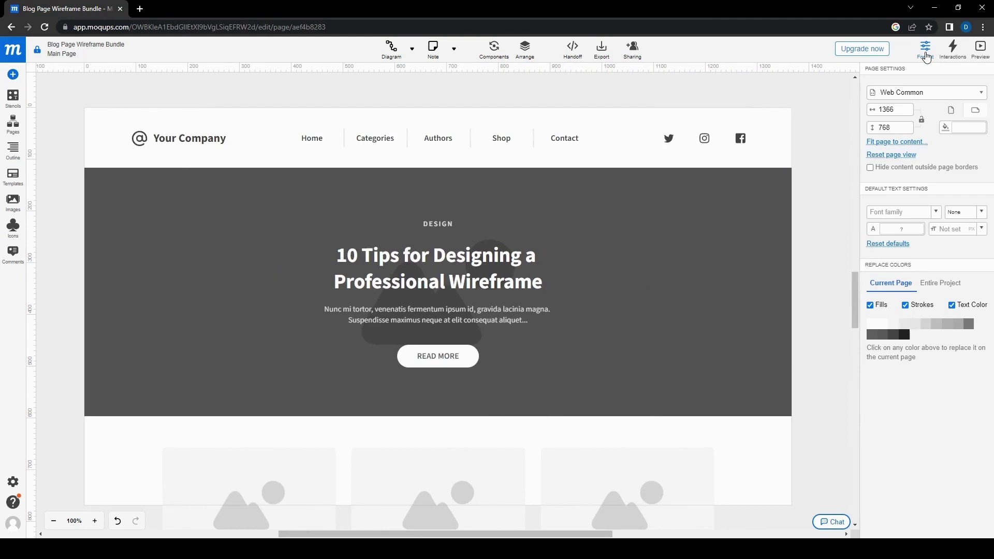
pyautogui.click(953, 54)
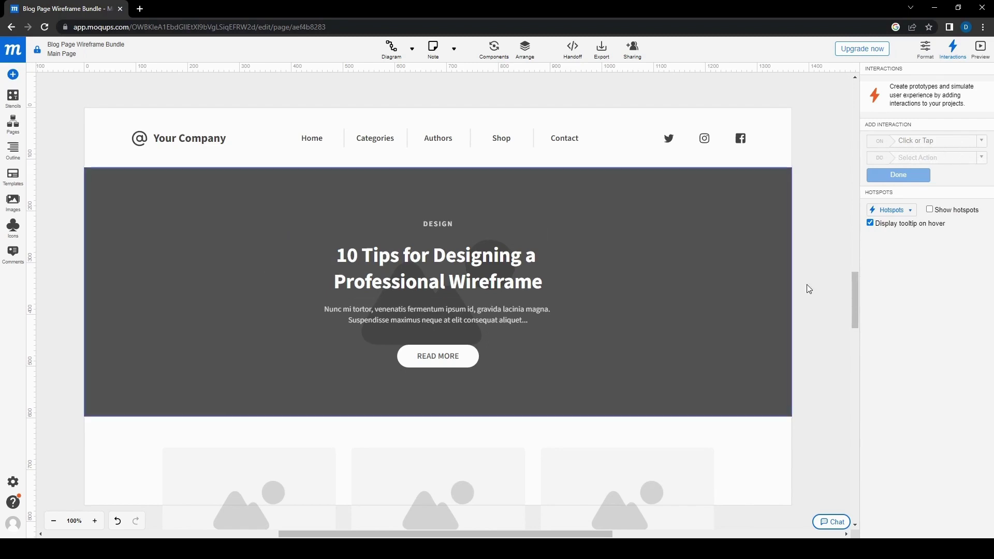
pyautogui.click(932, 210)
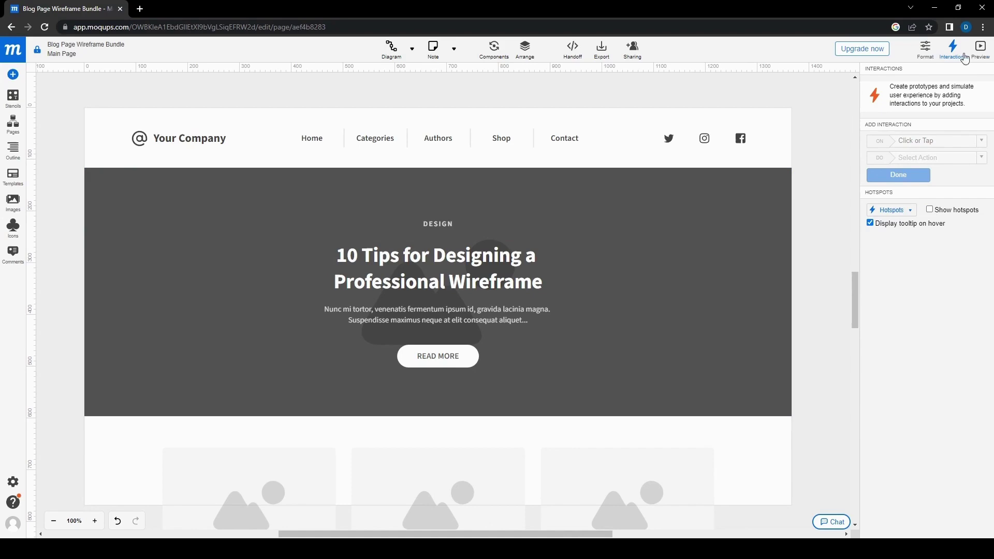
# Step: Preview the blog wireframe as a prototype, scroll through it, and advance three pages
pyautogui.click(981, 51)
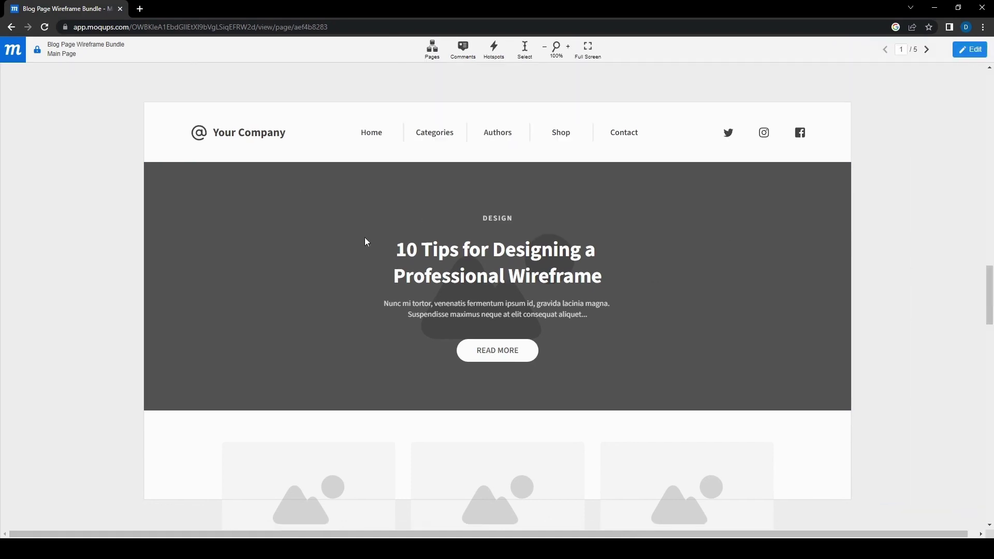
pyautogui.scroll(-20, 194, 312)
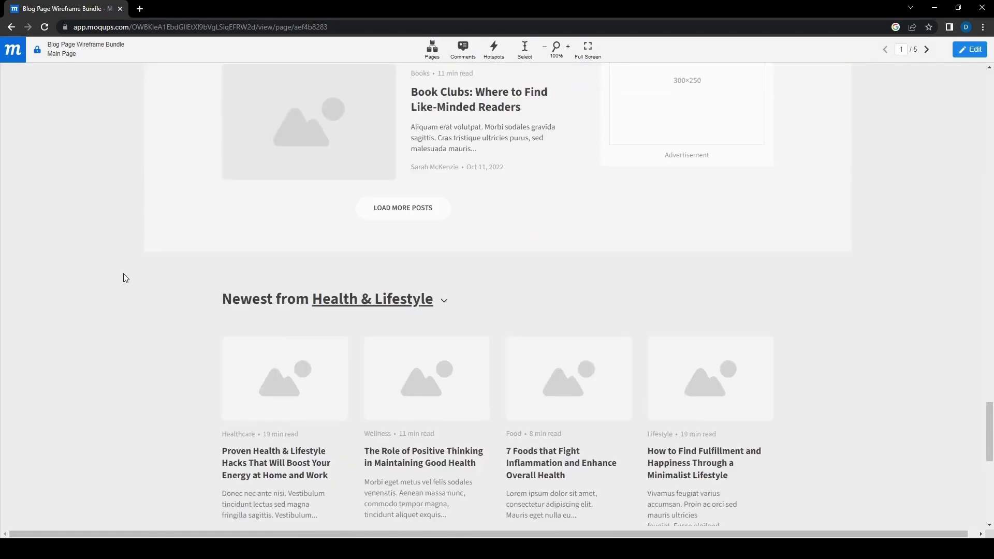
pyautogui.scroll(20, 125, 274)
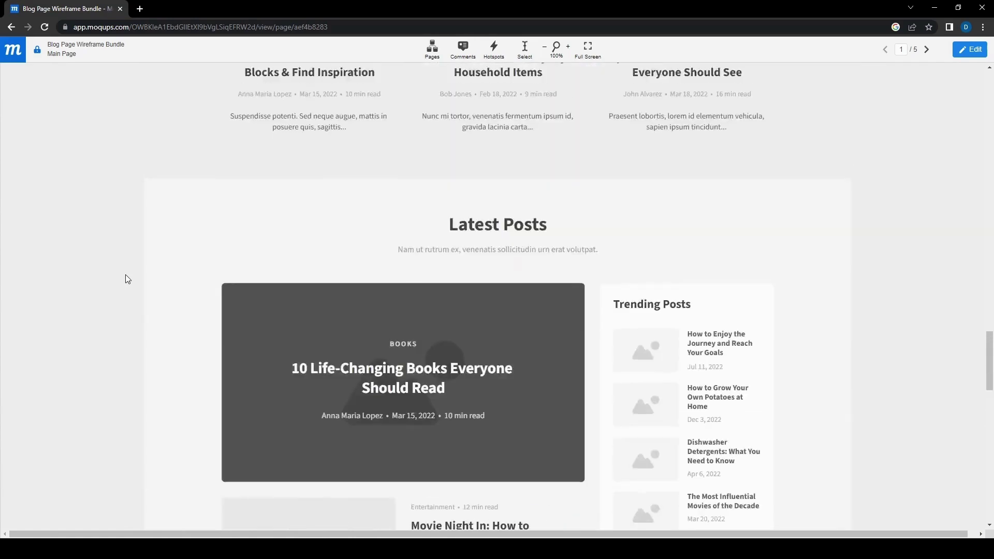
pyautogui.scroll(10, 125, 274)
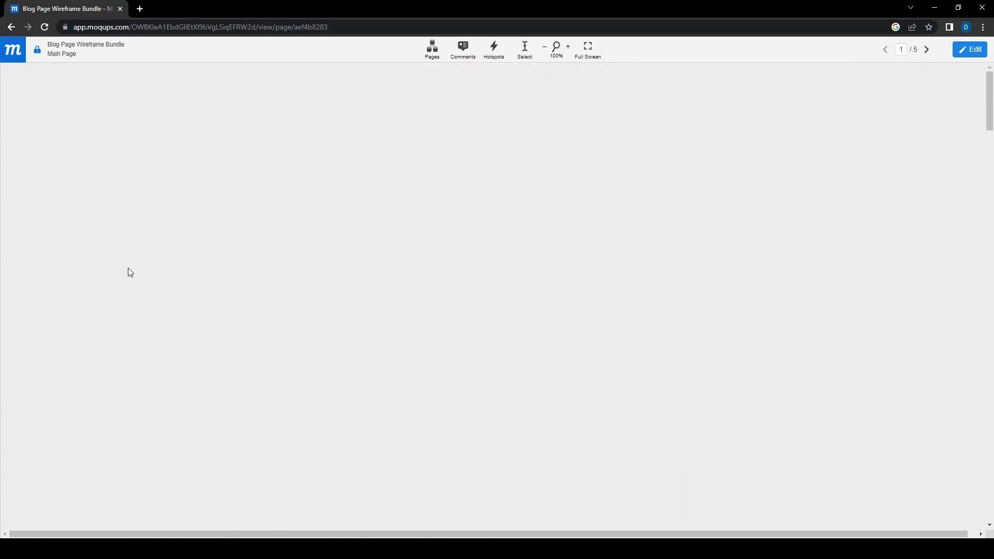
pyautogui.scroll(-20, 155, 253)
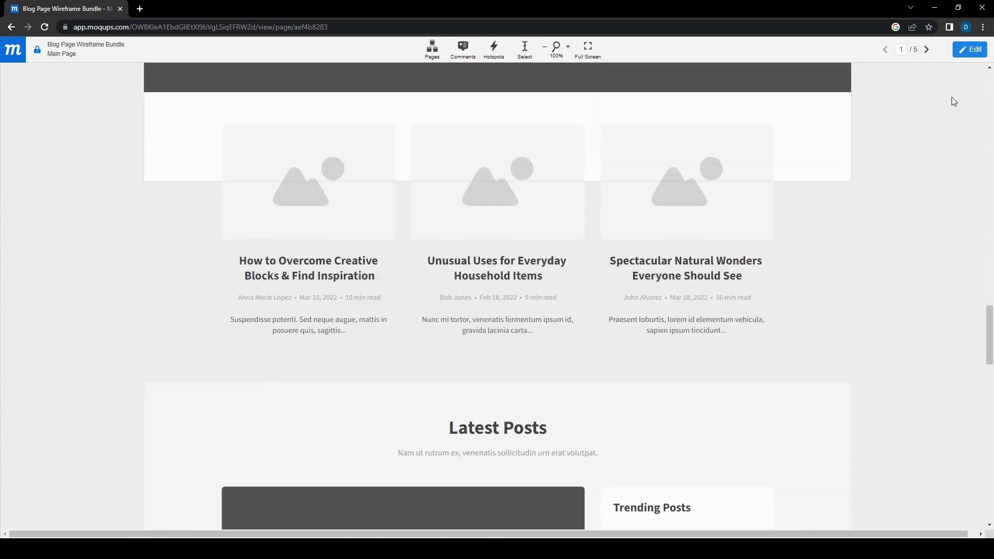
pyautogui.click(927, 49)
pyautogui.click(927, 50)
pyautogui.click(927, 49)
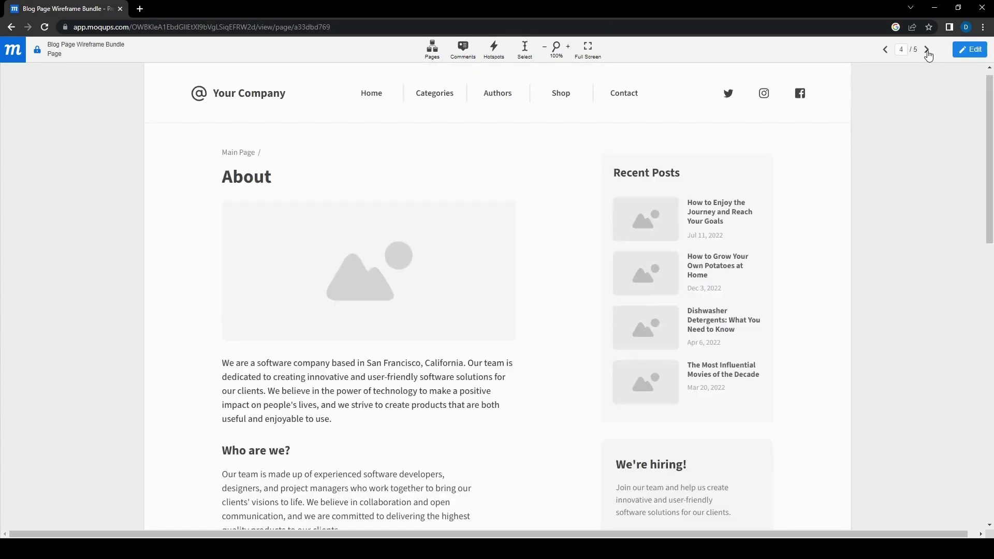
pyautogui.click(927, 50)
# Step: Return to editing the Contact page and try a Diagram connector from the header, dismissing the upgrade prompt
pyautogui.click(970, 50)
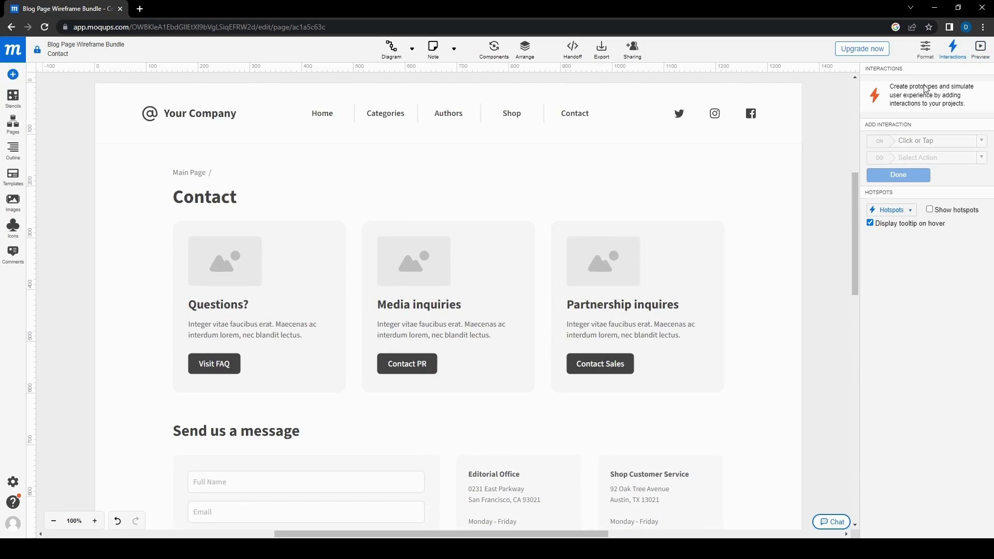
pyautogui.click(422, 168)
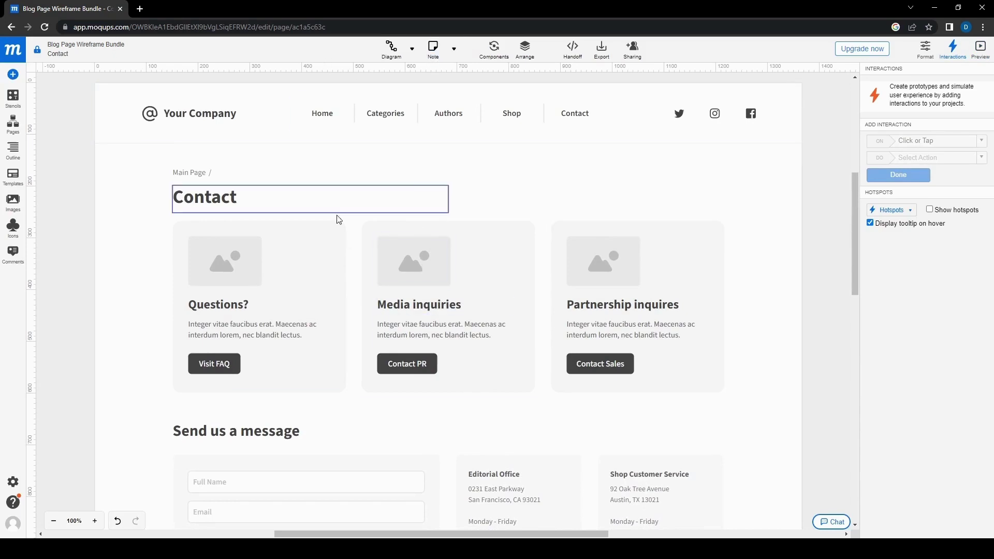
pyautogui.click(393, 56)
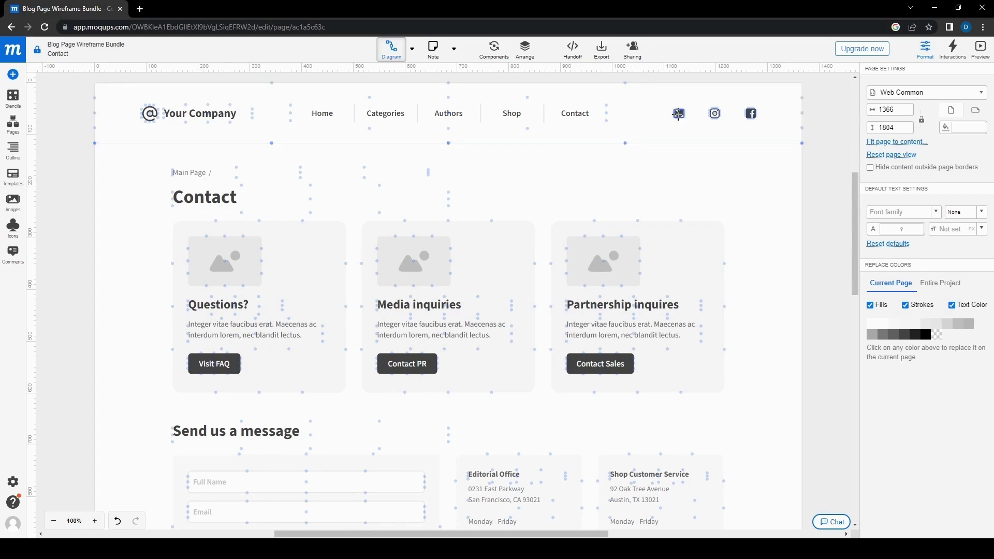
pyautogui.moveTo(626, 144); pyautogui.dragTo(627, 169)
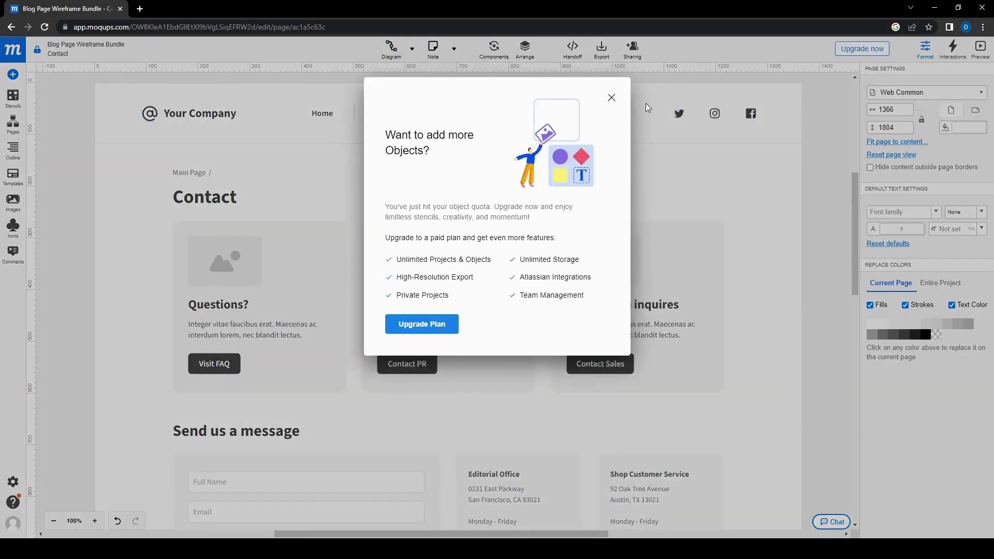
pyautogui.click(612, 97)
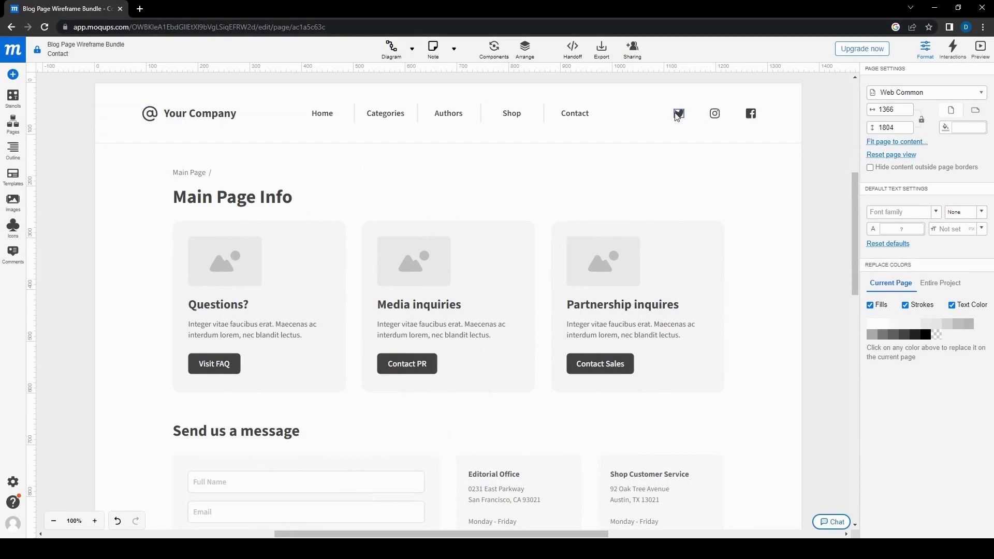
# Step: Turn on Drop Shadow and Blur for the Twitter header icon in Format
pyautogui.click(680, 114)
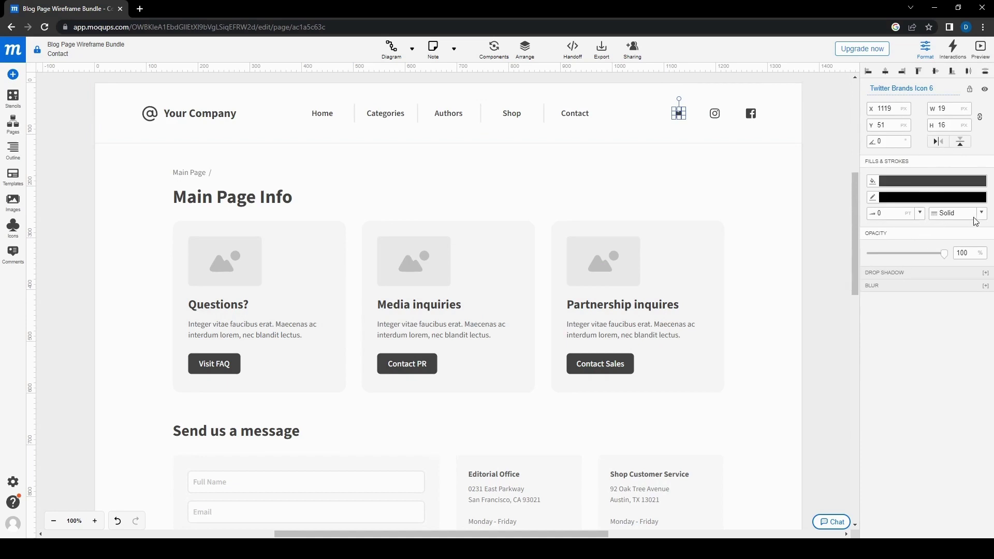
pyautogui.click(772, 197)
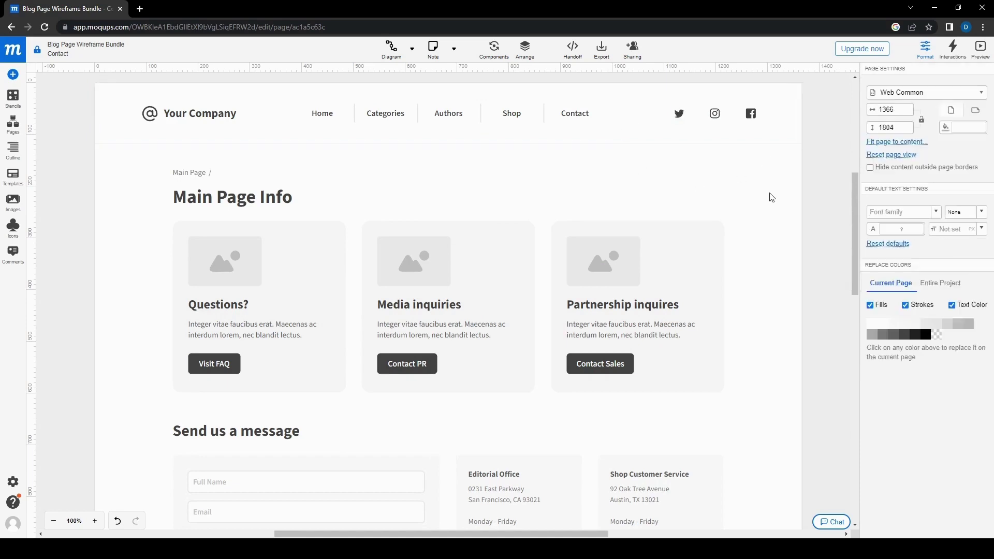
pyautogui.click(679, 114)
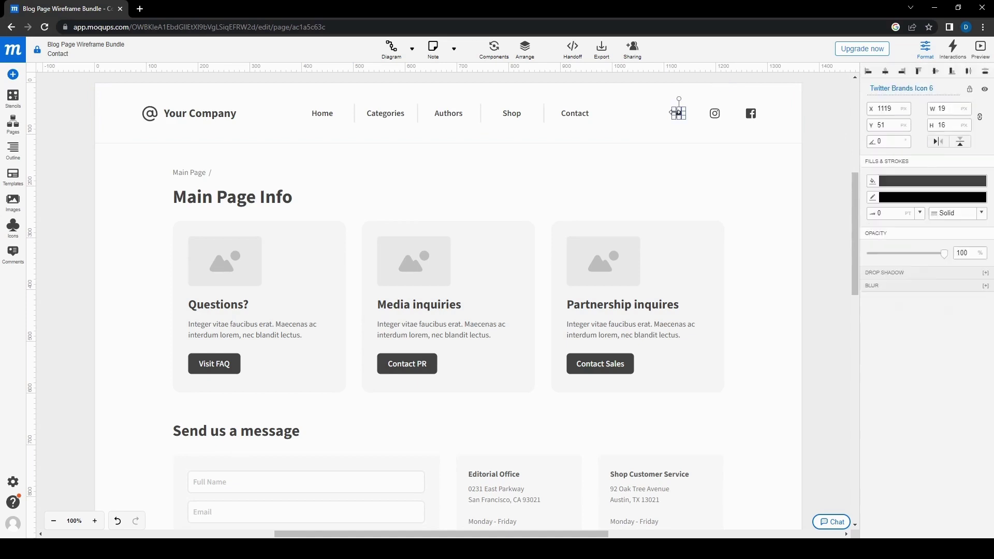
pyautogui.click(941, 274)
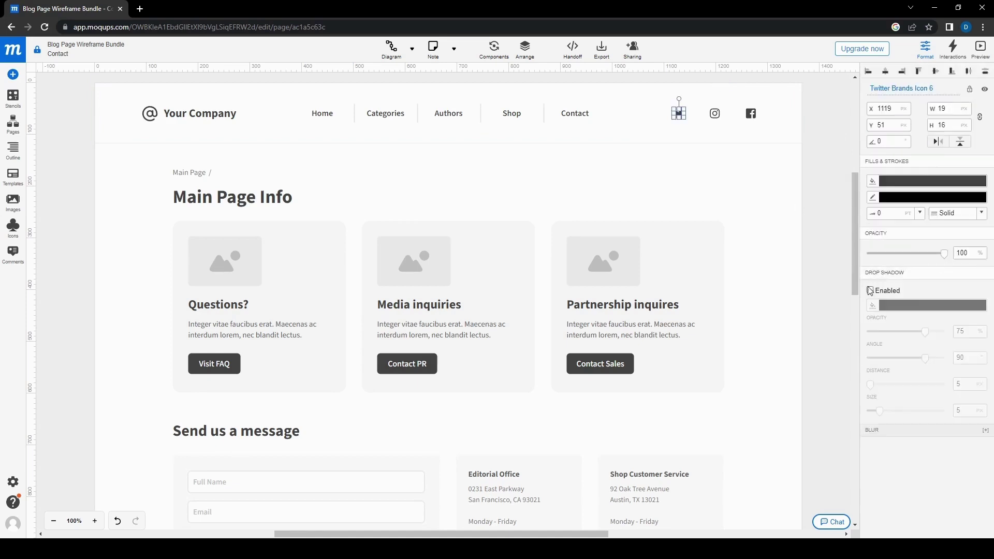
pyautogui.click(870, 291)
pyautogui.click(921, 430)
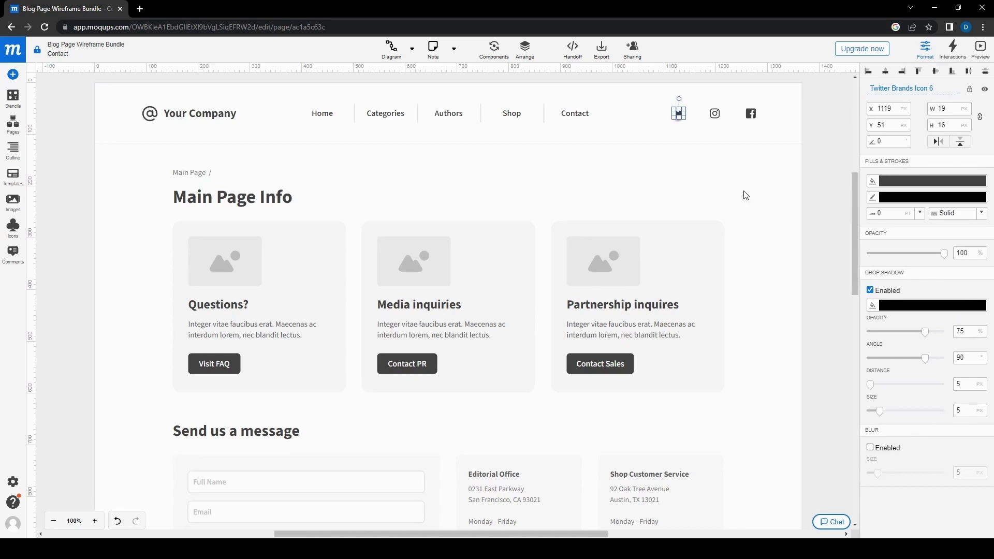
pyautogui.click(745, 191)
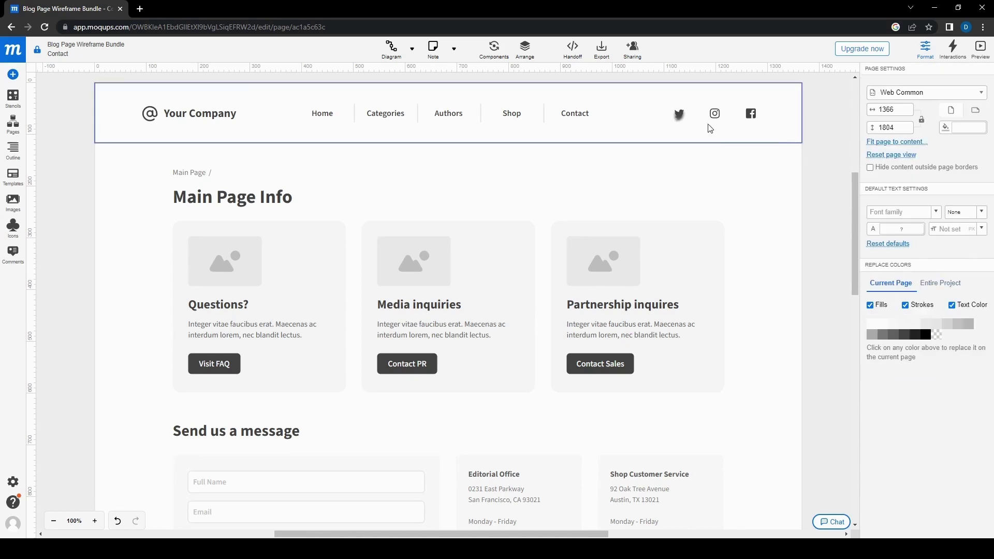
# Step: Remove the drop shadow and blur from the Twitter icon, leaving it plain
pyautogui.click(680, 115)
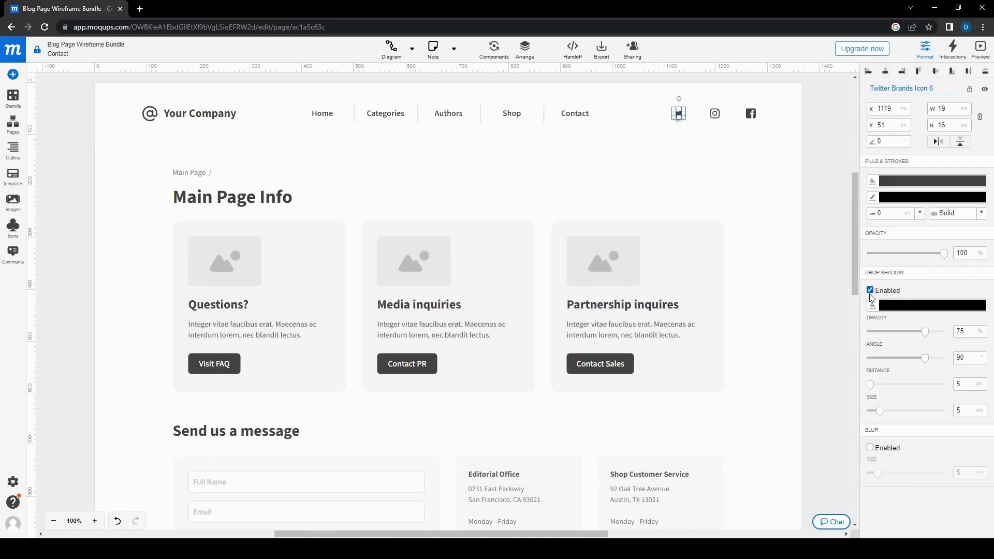
pyautogui.click(871, 292)
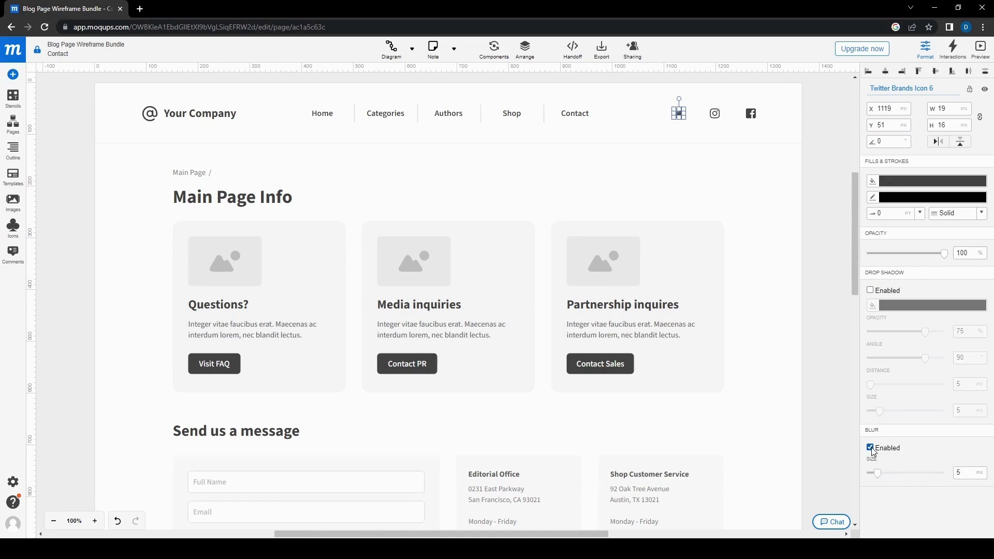
pyautogui.click(834, 308)
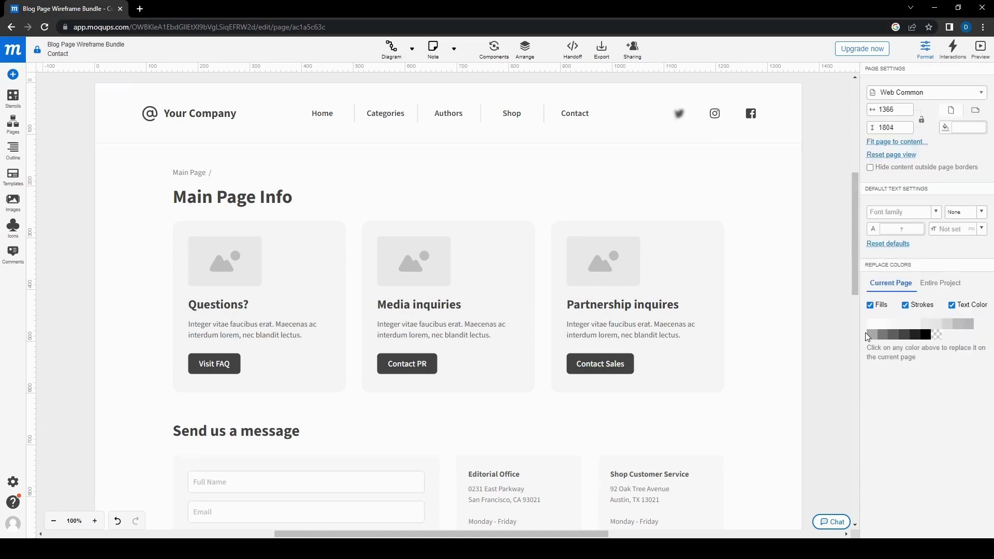
pyautogui.click(679, 114)
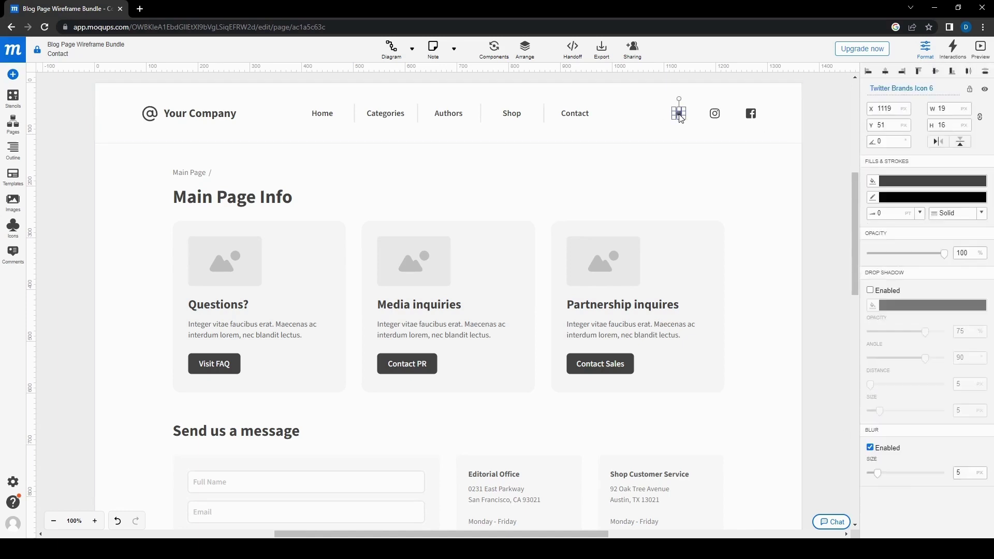
pyautogui.click(872, 448)
pyautogui.click(712, 196)
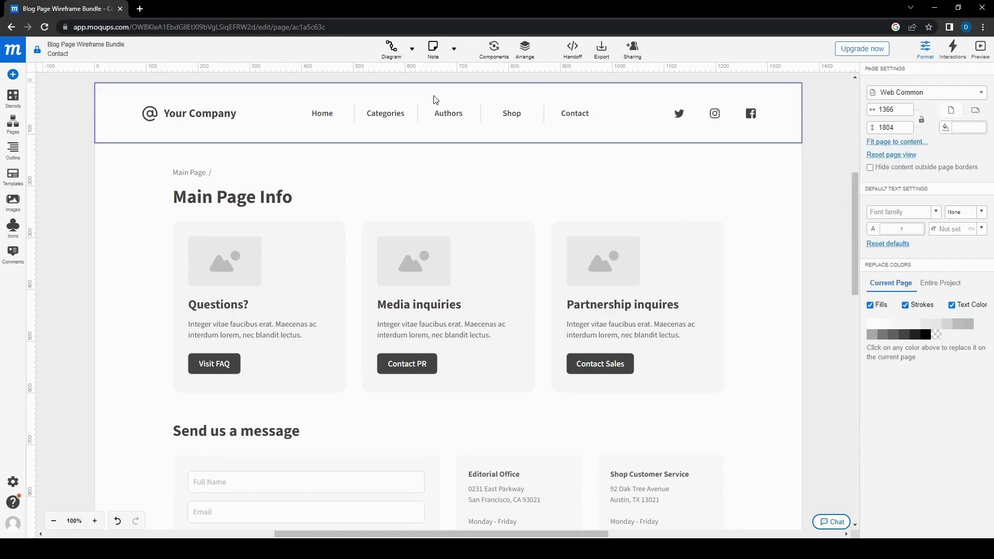
# Step: Choose Pencil from the Diagram tool list and sketch a freehand line on the canvas
pyautogui.click(393, 49)
pyautogui.click(417, 52)
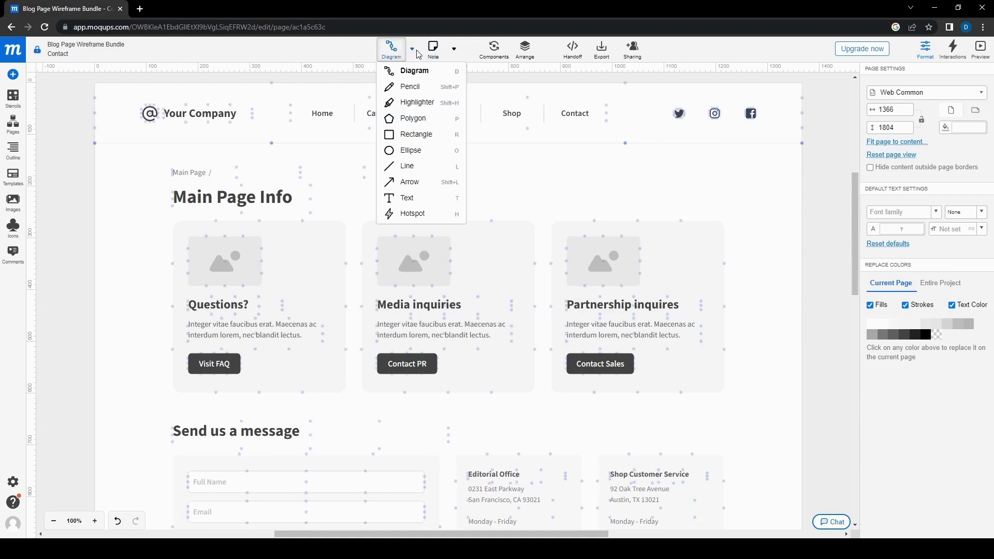
pyautogui.click(410, 87)
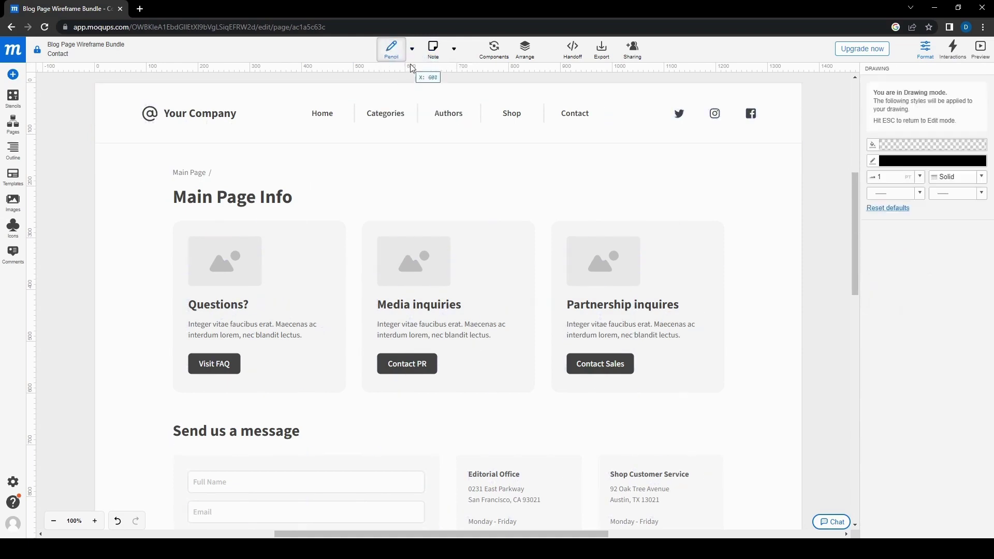
pyautogui.moveTo(513, 190); pyautogui.dragTo(451, 311)
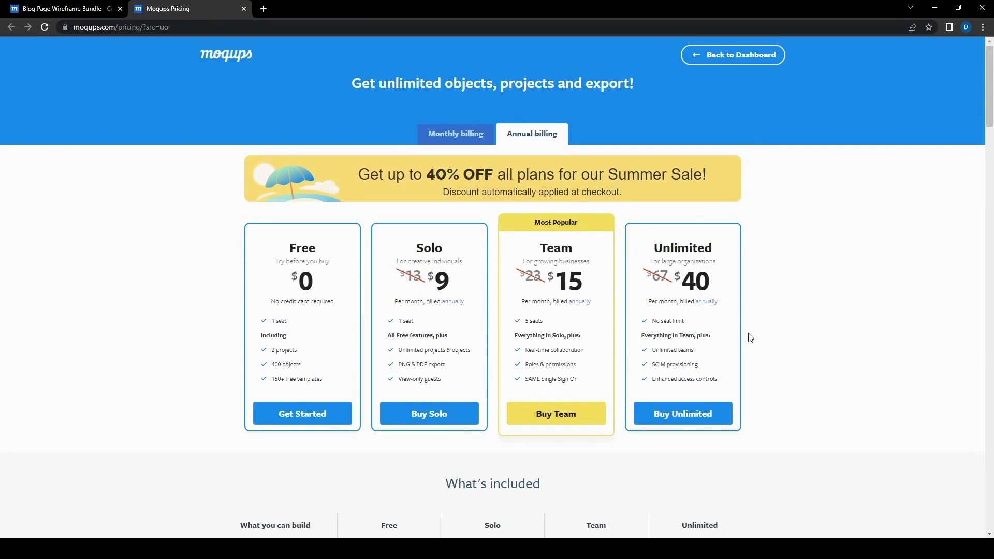
# Step: Review the pricing plan comparison, jump back to the top, and close the Pricing tab
pyautogui.scroll(-2, 217, 363)
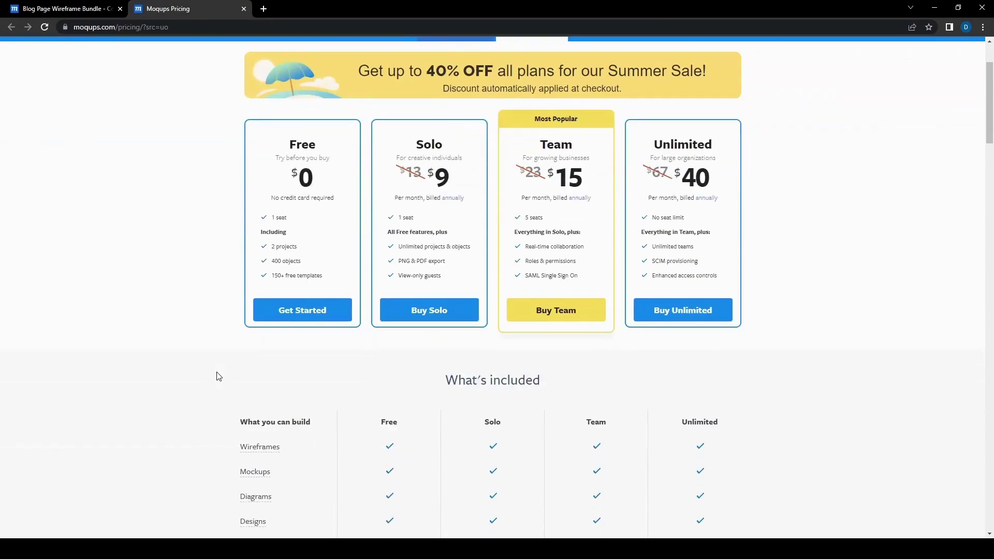
pyautogui.scroll(-10, 219, 376)
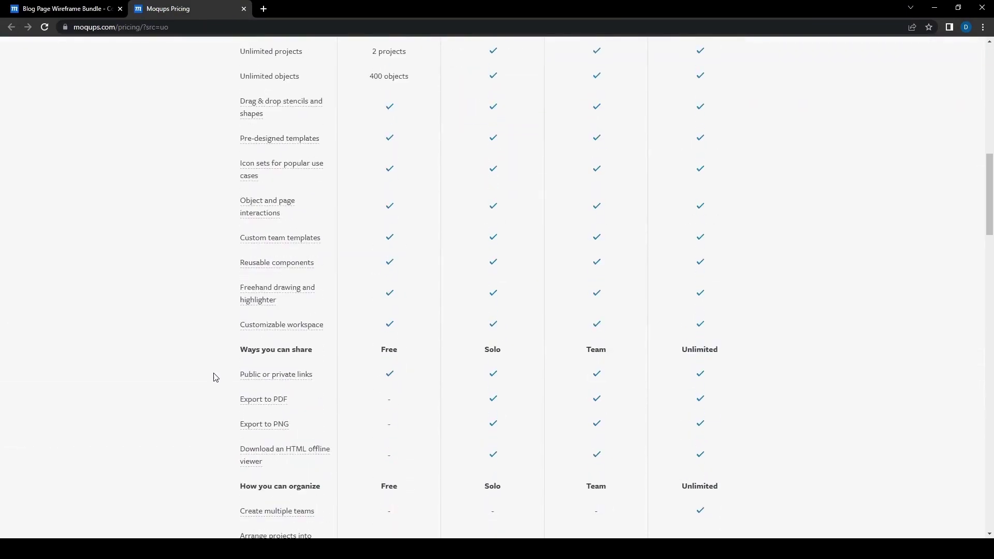
pyautogui.scroll(-20, 215, 376)
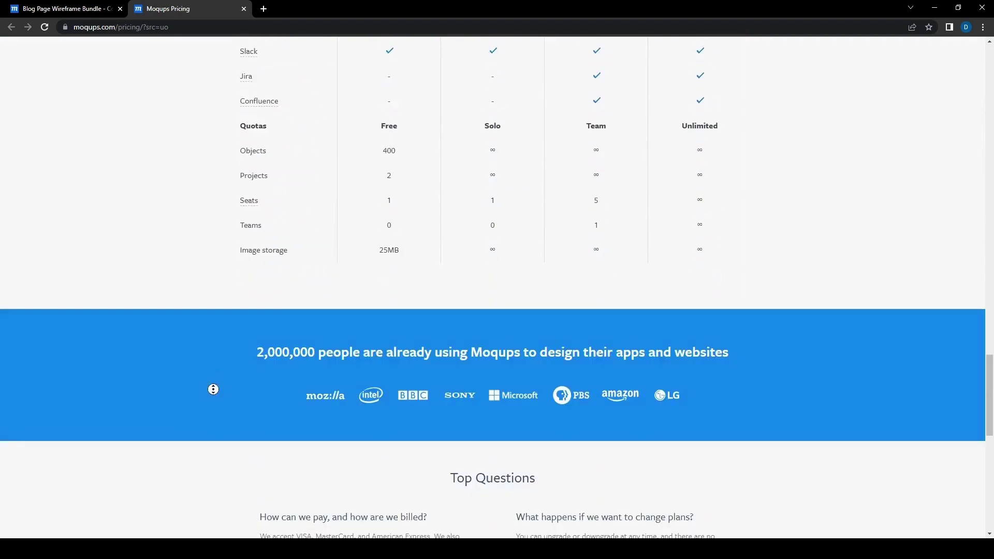
pyautogui.press('Home')
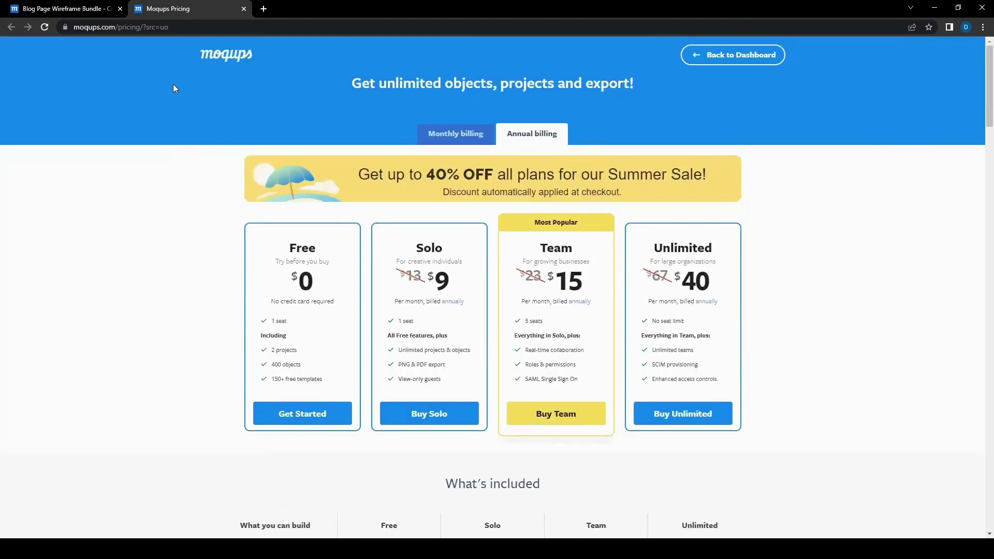
pyautogui.click(244, 9)
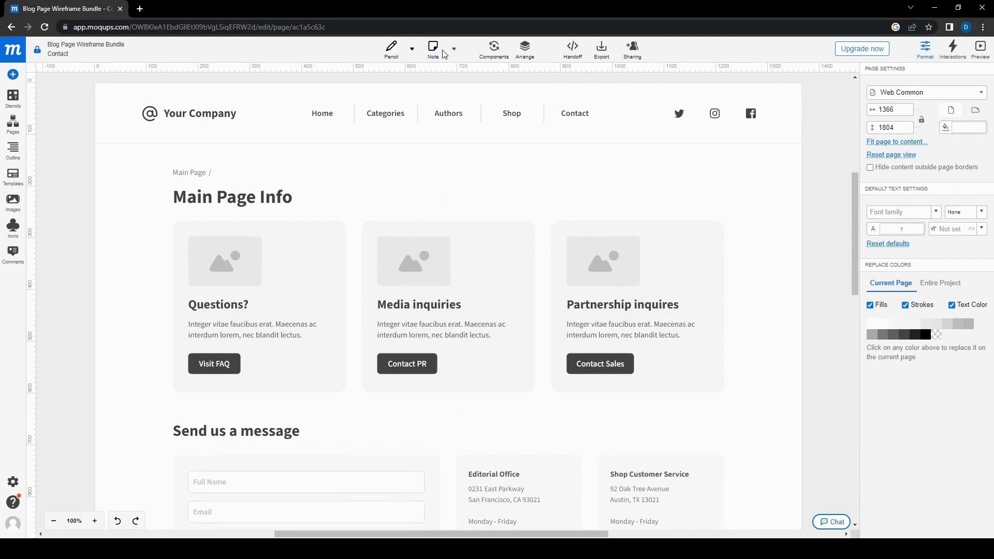
# Step: Try drawing a Hotspot area, close the repeated object-quota notices, and show the Note types list
pyautogui.click(411, 50)
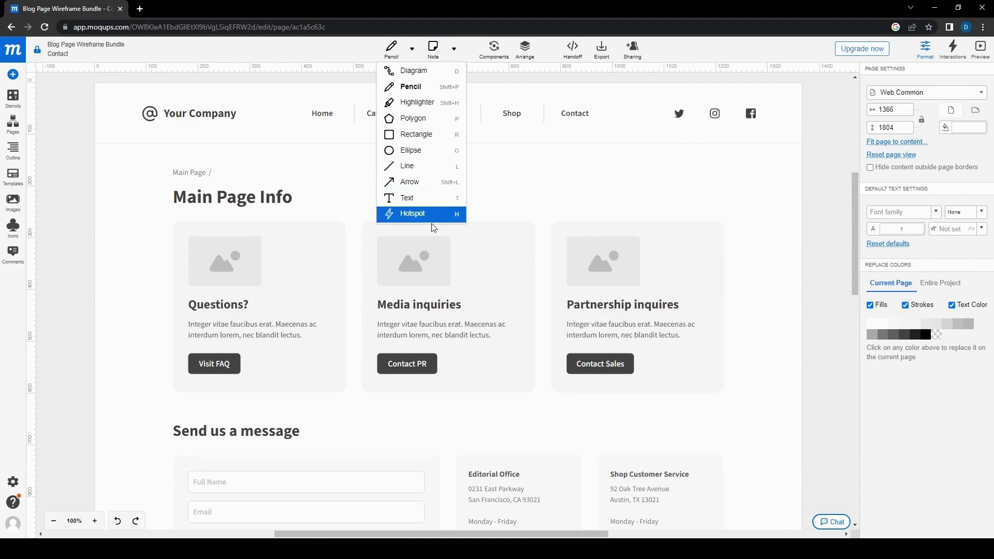
pyautogui.moveTo(340, 132); pyautogui.dragTo(441, 57)
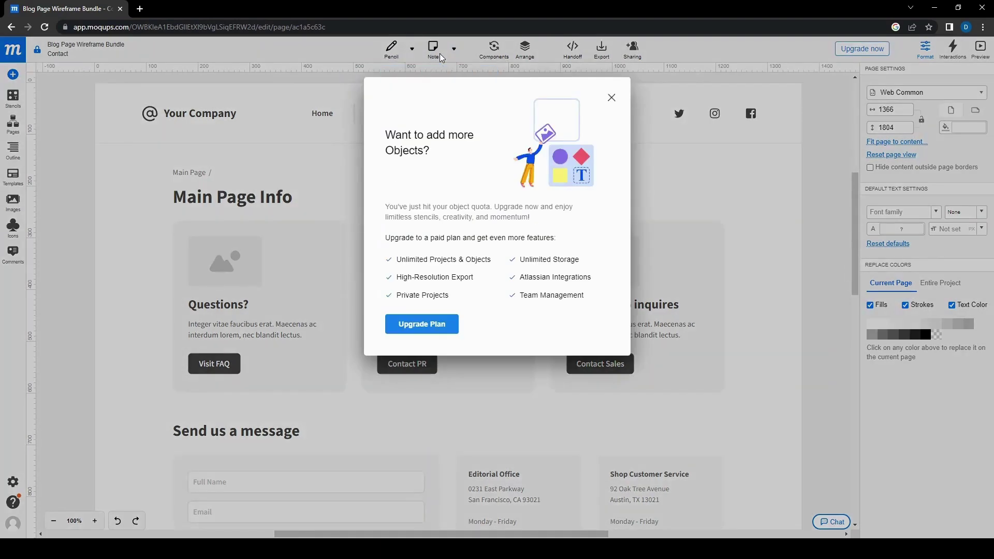
pyautogui.click(612, 97)
pyautogui.click(434, 52)
pyautogui.click(613, 98)
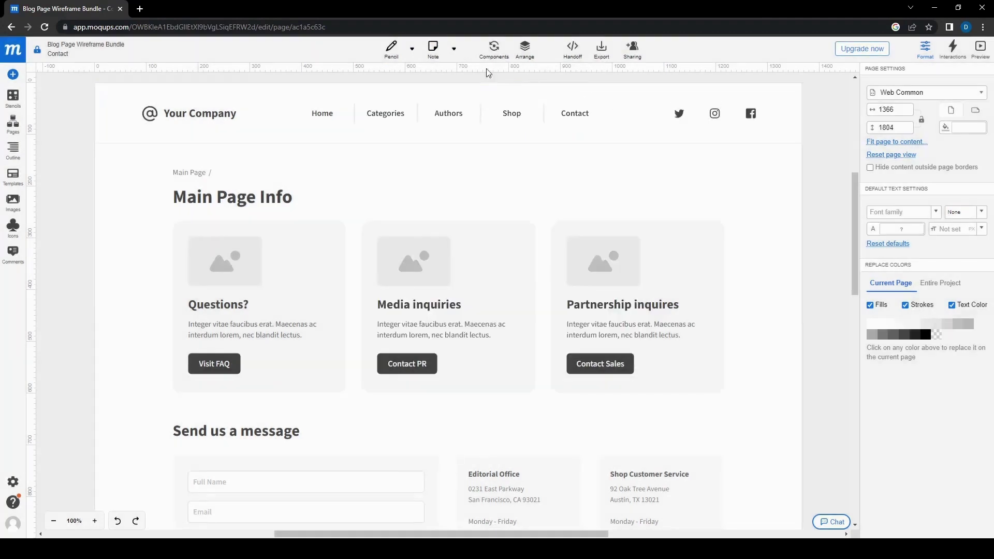
pyautogui.click(454, 49)
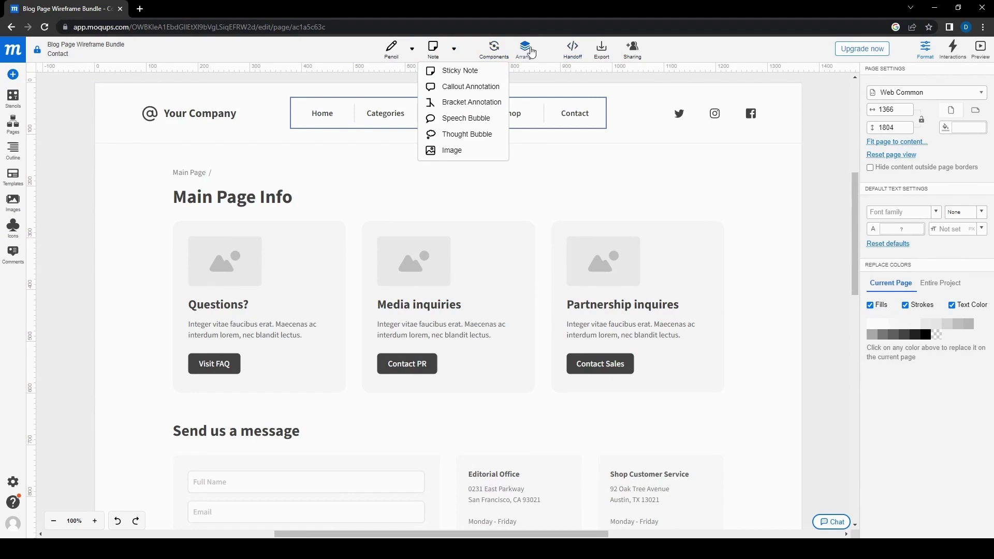
pyautogui.click(494, 52)
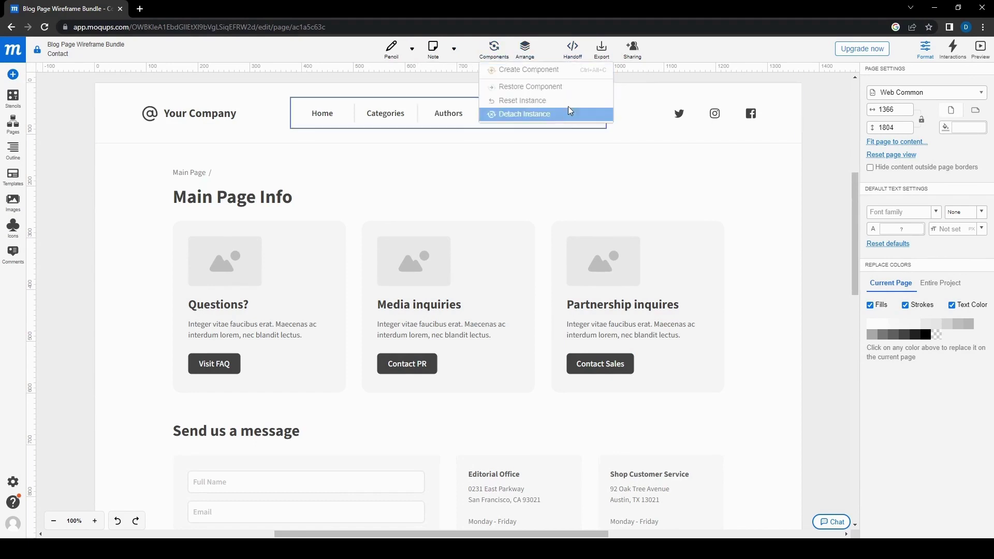
pyautogui.click(165, 146)
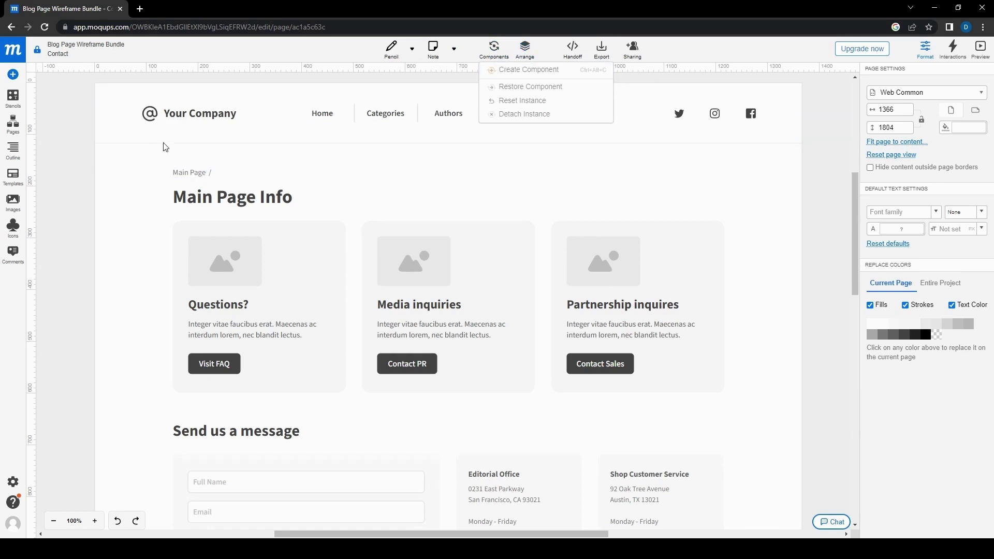
pyautogui.click(526, 52)
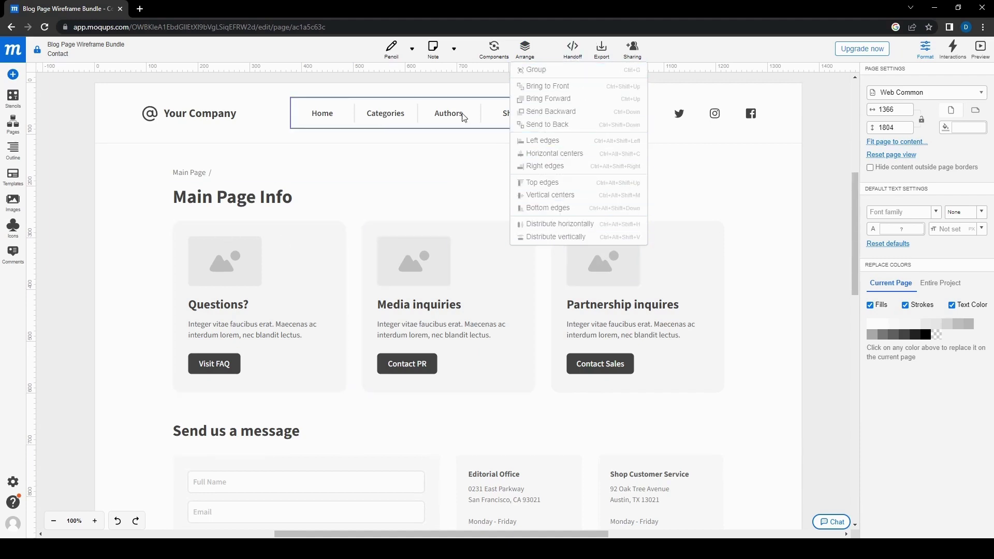
# Step: Show the page's Handoff specs, close the Export upgrade notice, and scroll through the page
pyautogui.click(573, 51)
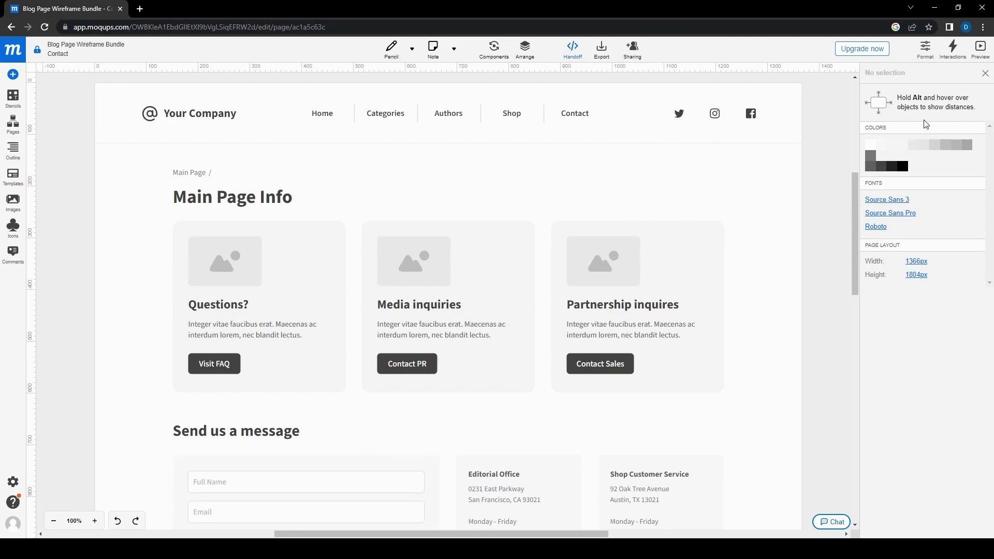
pyautogui.click(601, 58)
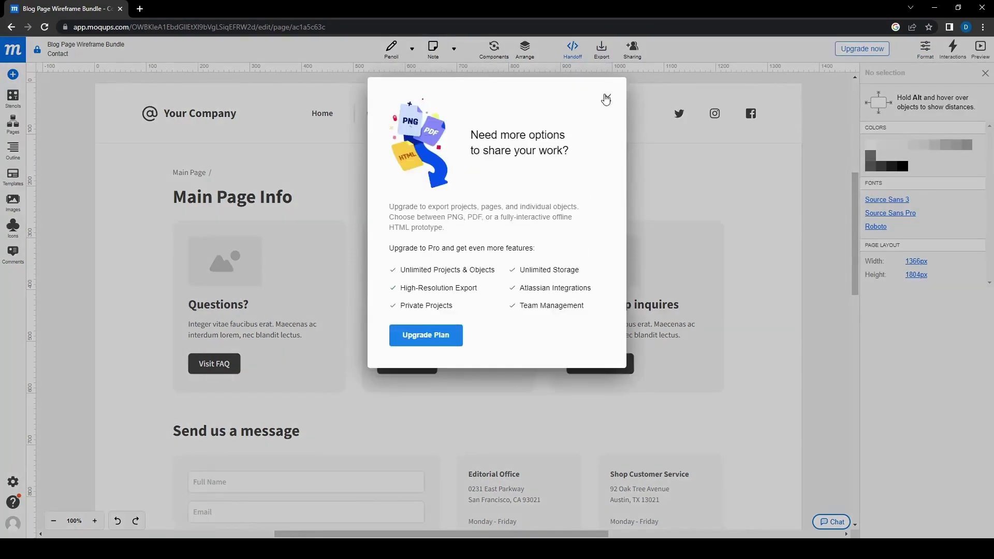
pyautogui.click(607, 97)
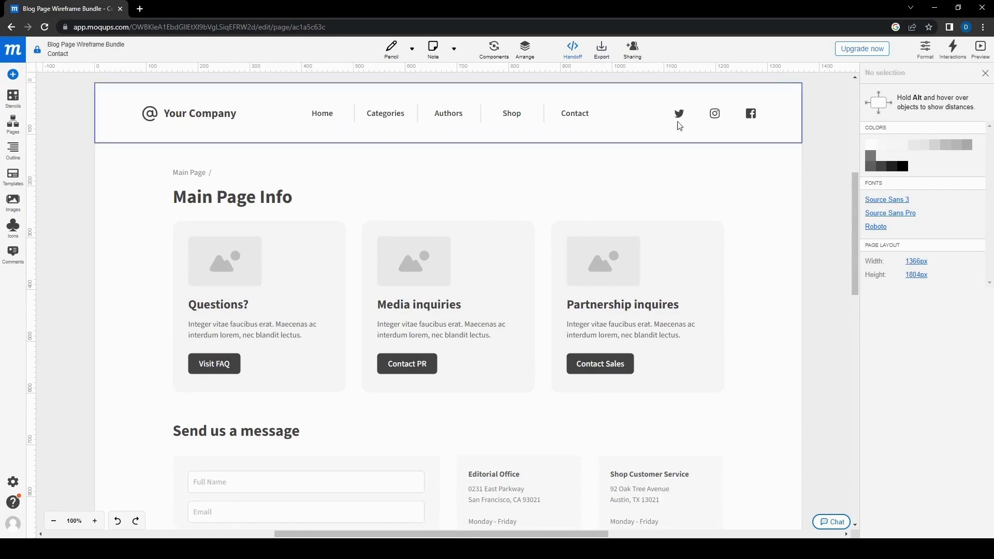
pyautogui.scroll(-10, 538, 394)
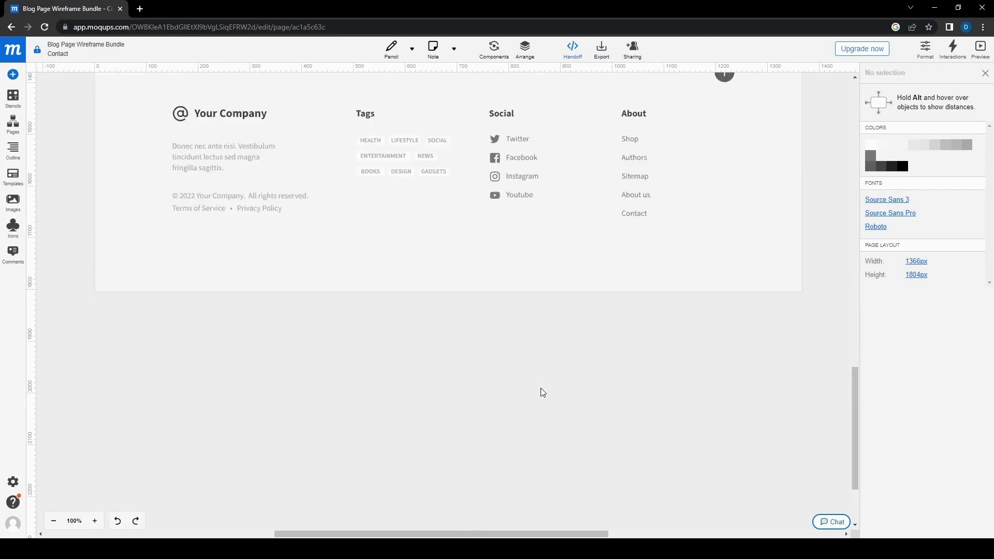
pyautogui.scroll(15, 538, 392)
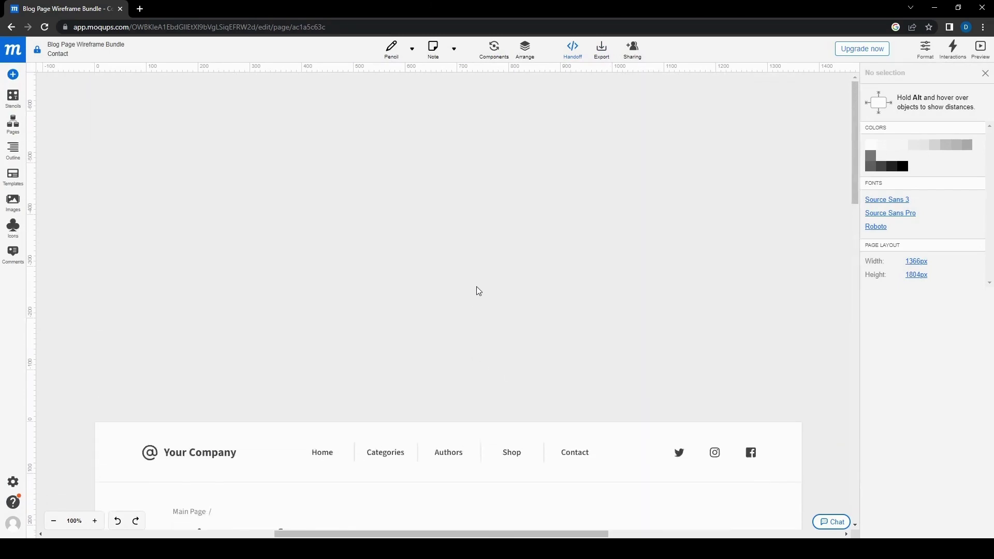
pyautogui.scroll(-13, 476, 288)
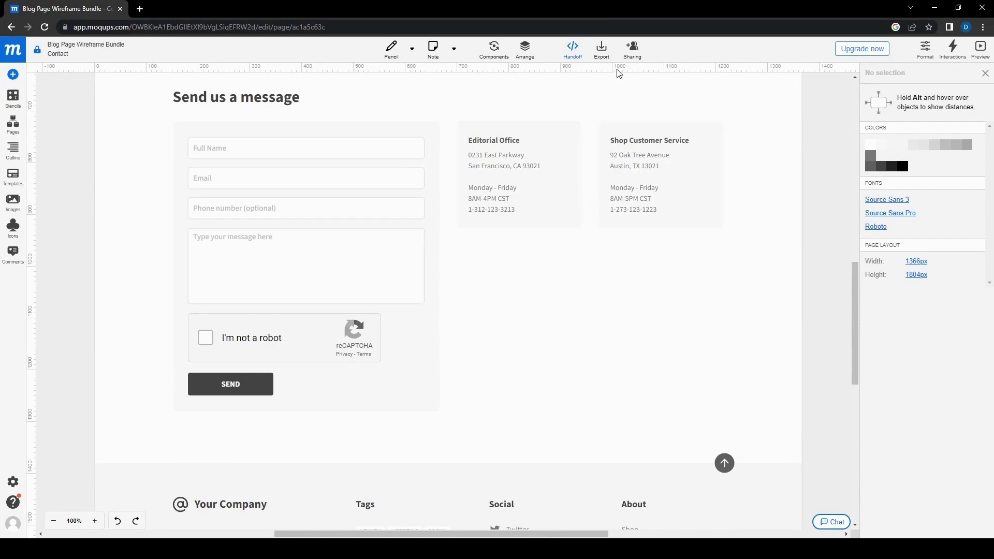
pyautogui.click(633, 50)
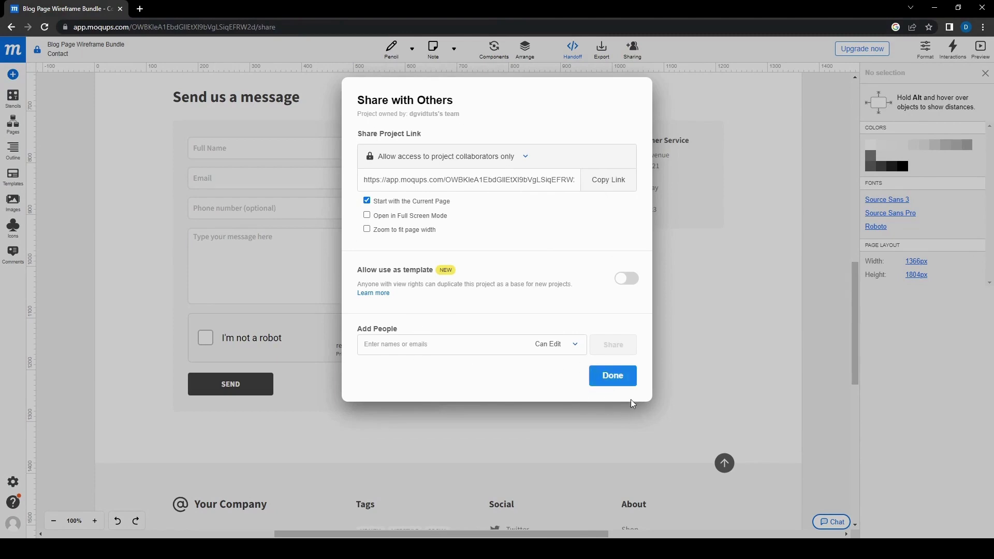
pyautogui.click(627, 379)
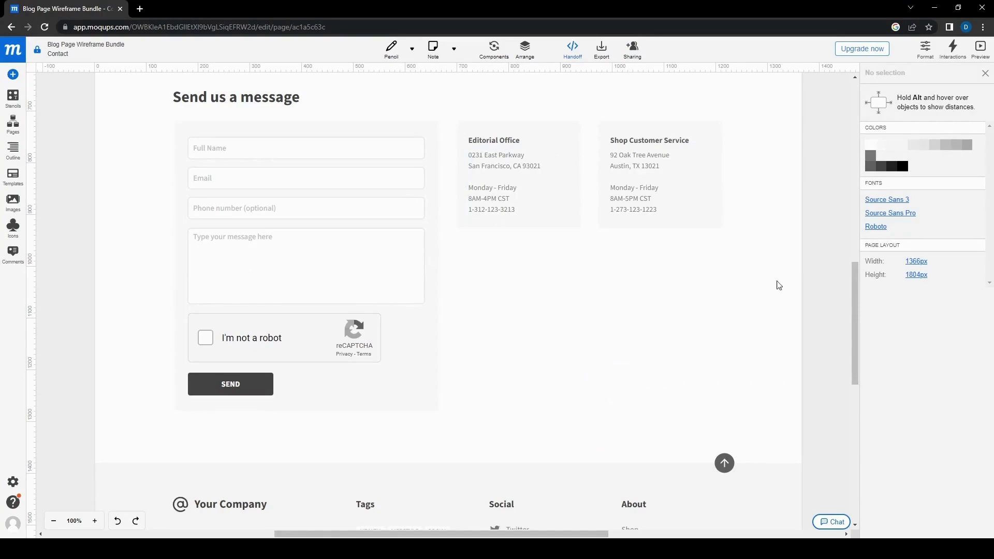
pyautogui.scroll(12, 743, 371)
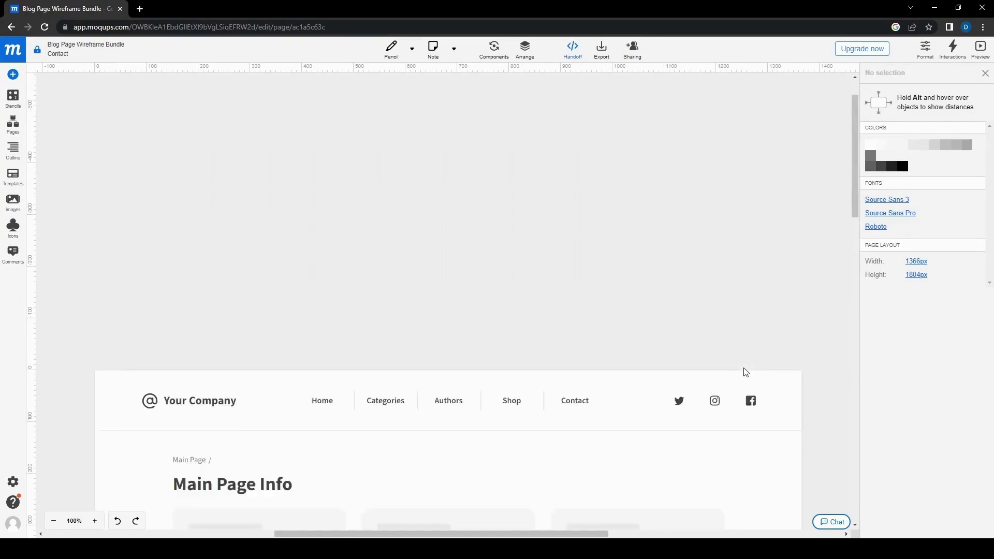
pyautogui.scroll(-8, 225, 298)
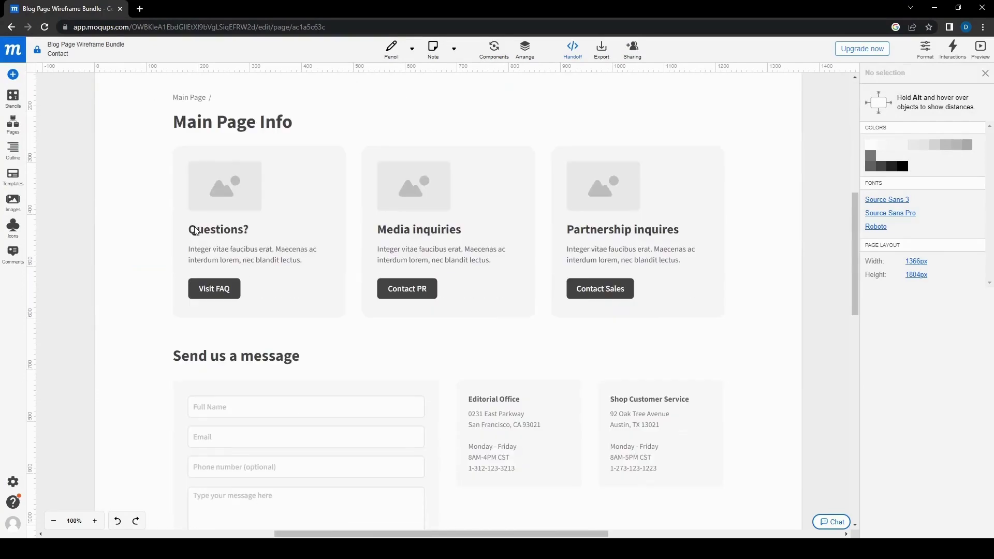
pyautogui.scroll(-1, 127, 263)
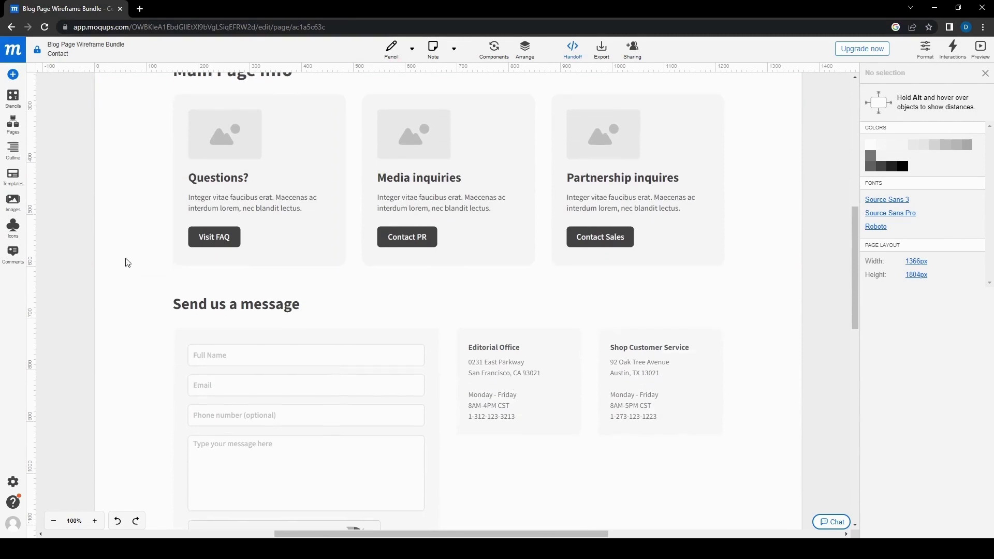